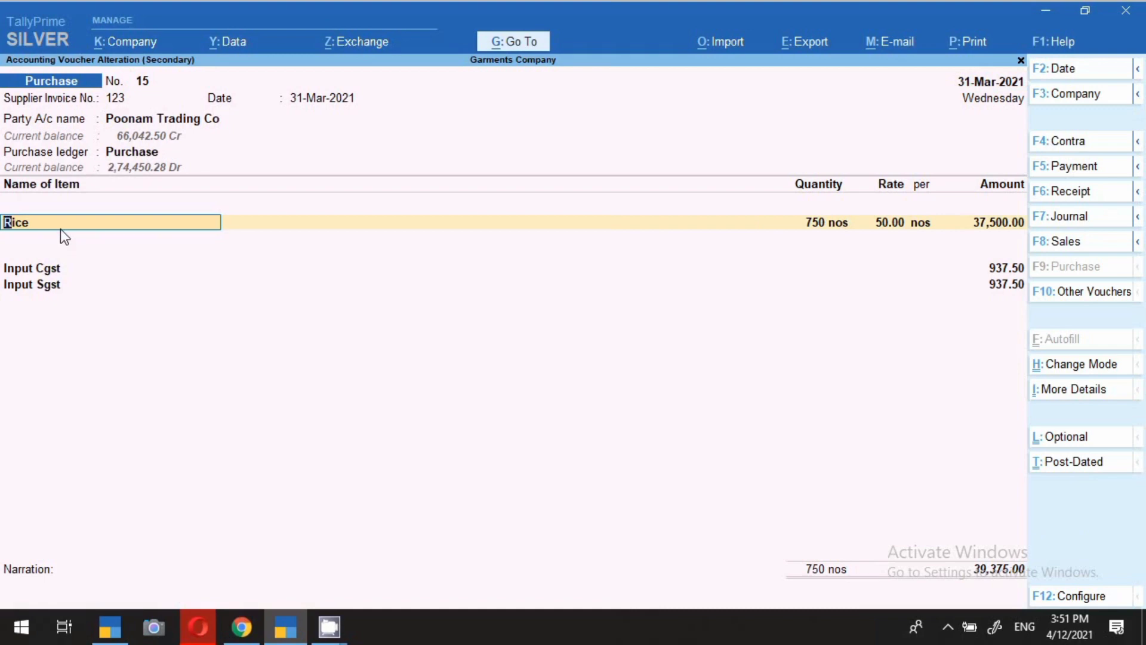
Open the Rice stock item's master from the purchase voucher, check its Units field, and quit without saving
{"action": "key", "text": "ctrl+Return"}
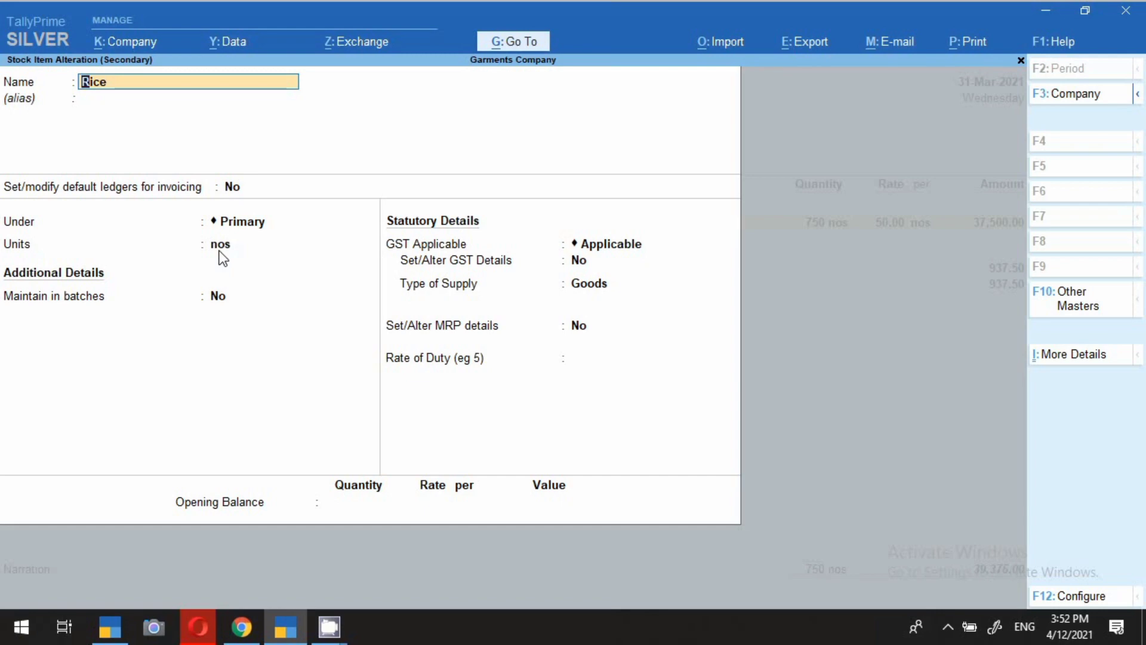
{"action": "key", "text": "Return"}
{"action": "key", "text": "Return"}
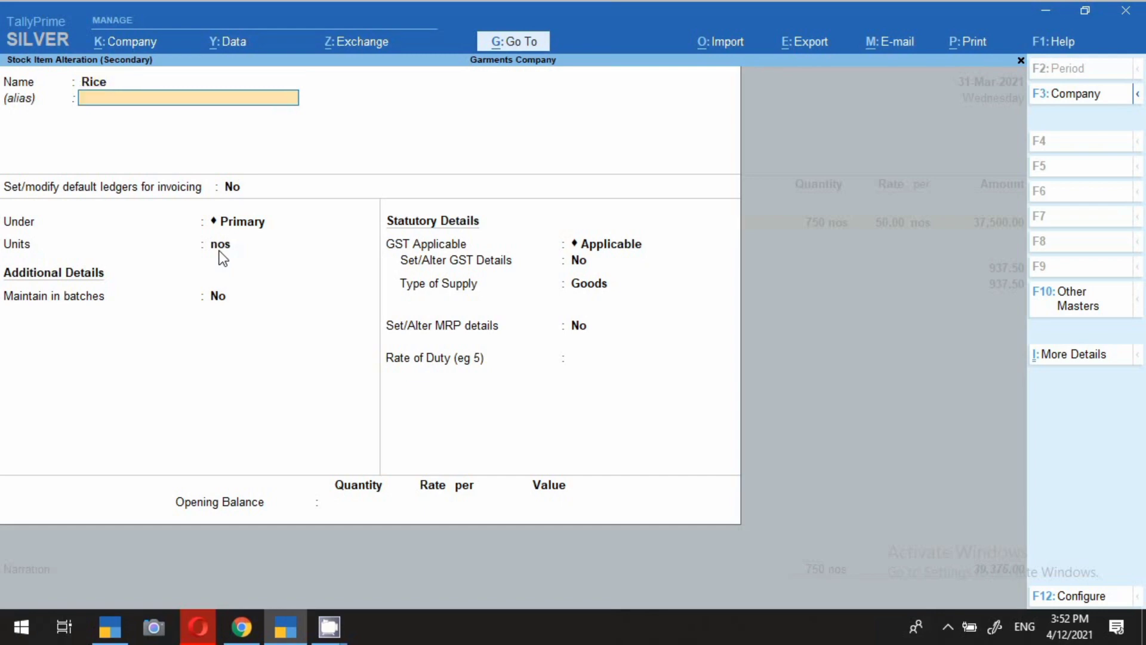
{"action": "key", "text": "Return"}
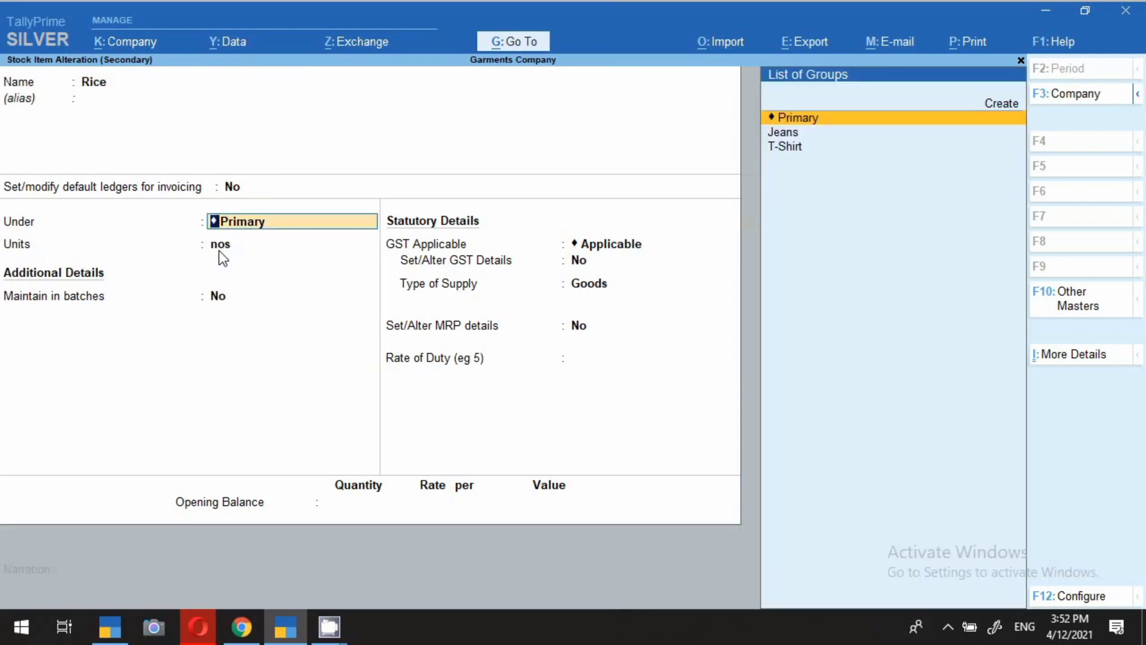
{"action": "key", "text": "Return"}
{"action": "key", "text": "BackSpace"}
{"action": "key", "text": "Return"}
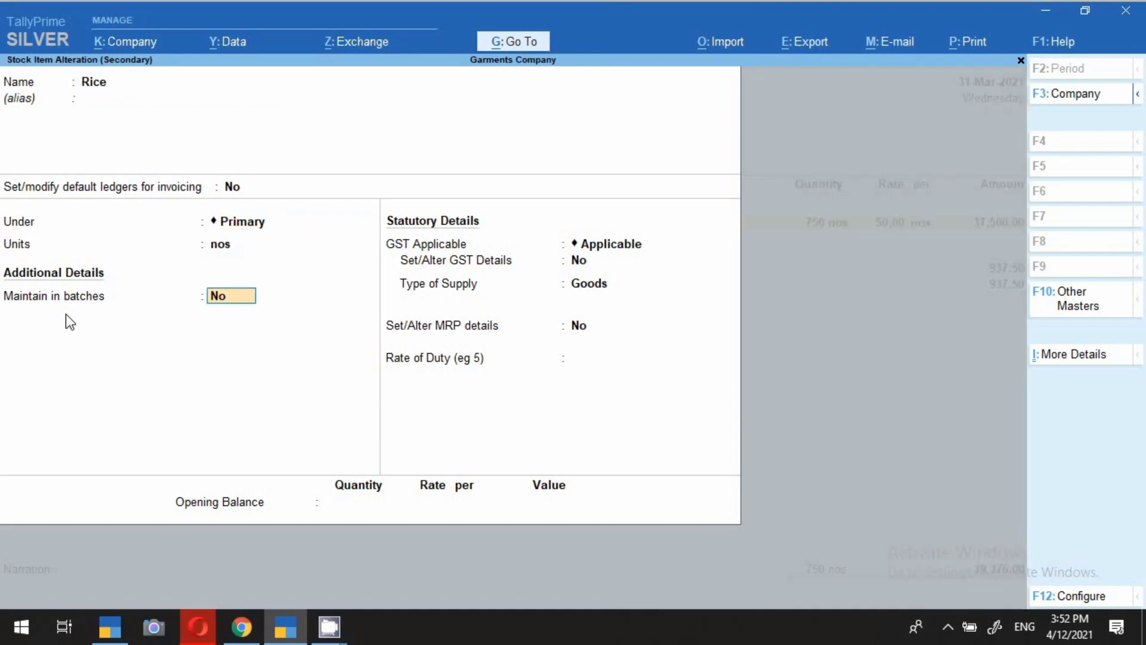
{"action": "left_click", "coordinate": [254, 225]}
{"action": "key", "text": "Return"}
{"action": "key", "text": "BackSpace"}
{"action": "key", "text": "Escape"}
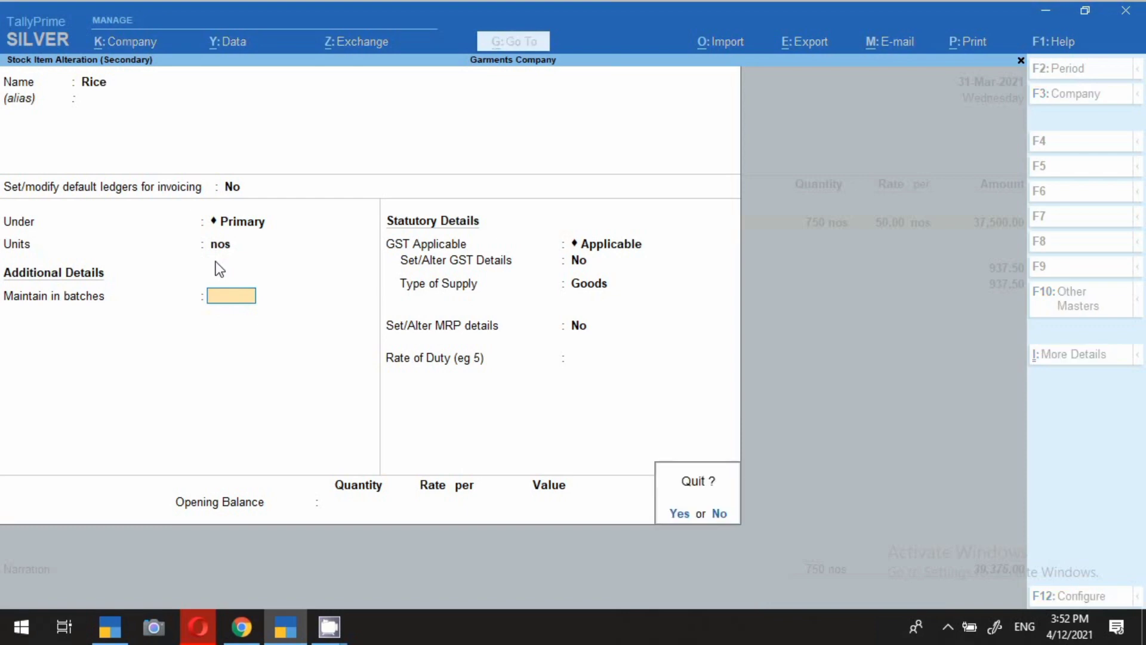
{"action": "key", "text": "y"}
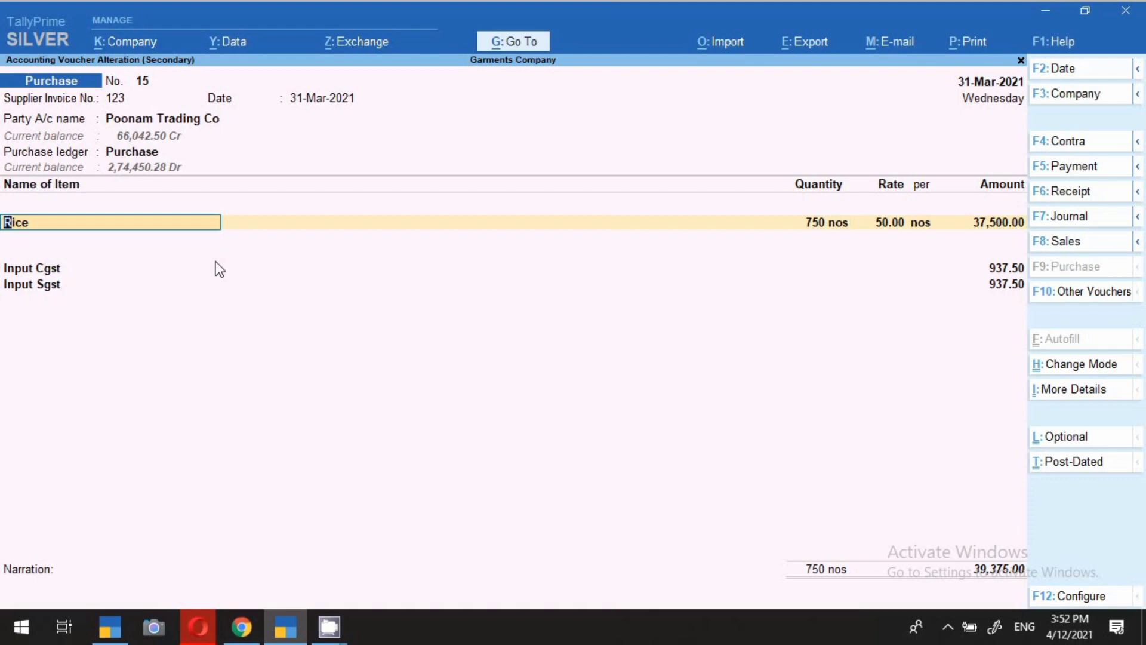
Leave purchase voucher 15 without saving and reopen the monthly summary of the Rice stock item
{"action": "key", "text": "BackSpace"}
{"action": "key", "text": "Escape"}
{"action": "key", "text": "Escape"}
{"action": "key", "text": "y"}
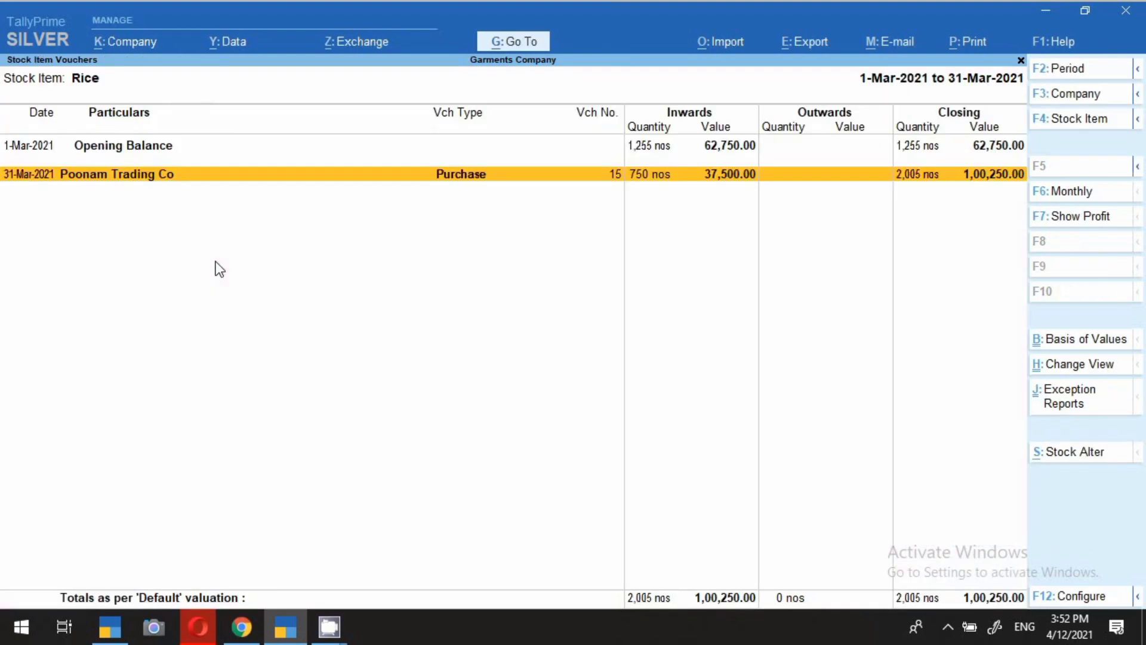
{"action": "key", "text": "Escape"}
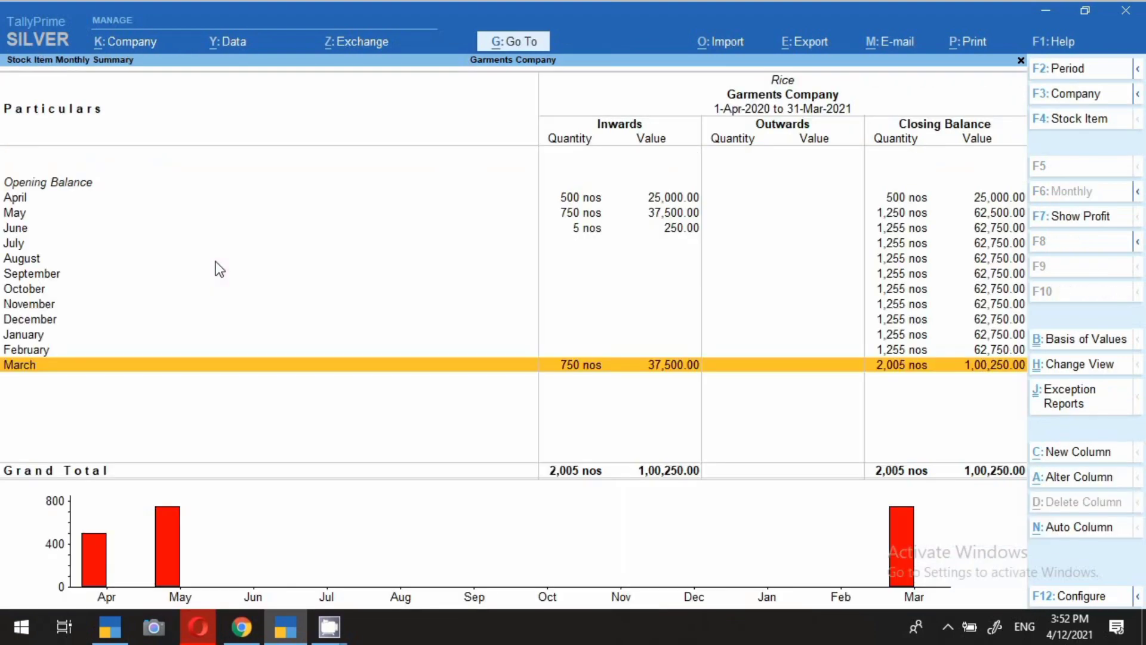
{"action": "key", "text": "Escape"}
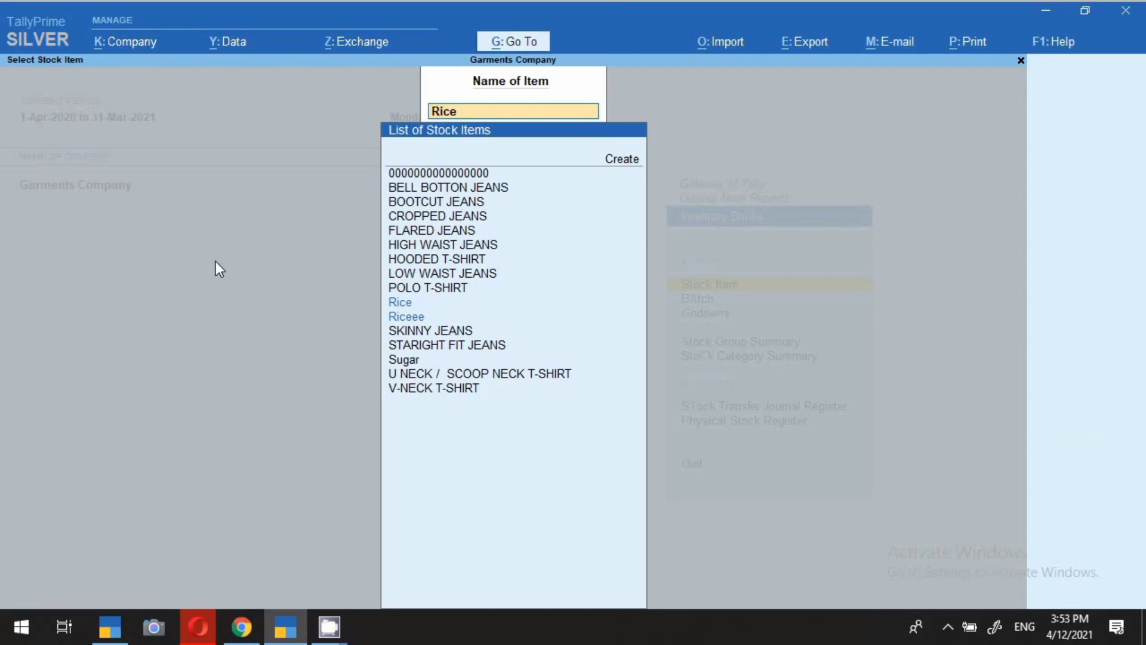
{"action": "key", "text": "Return"}
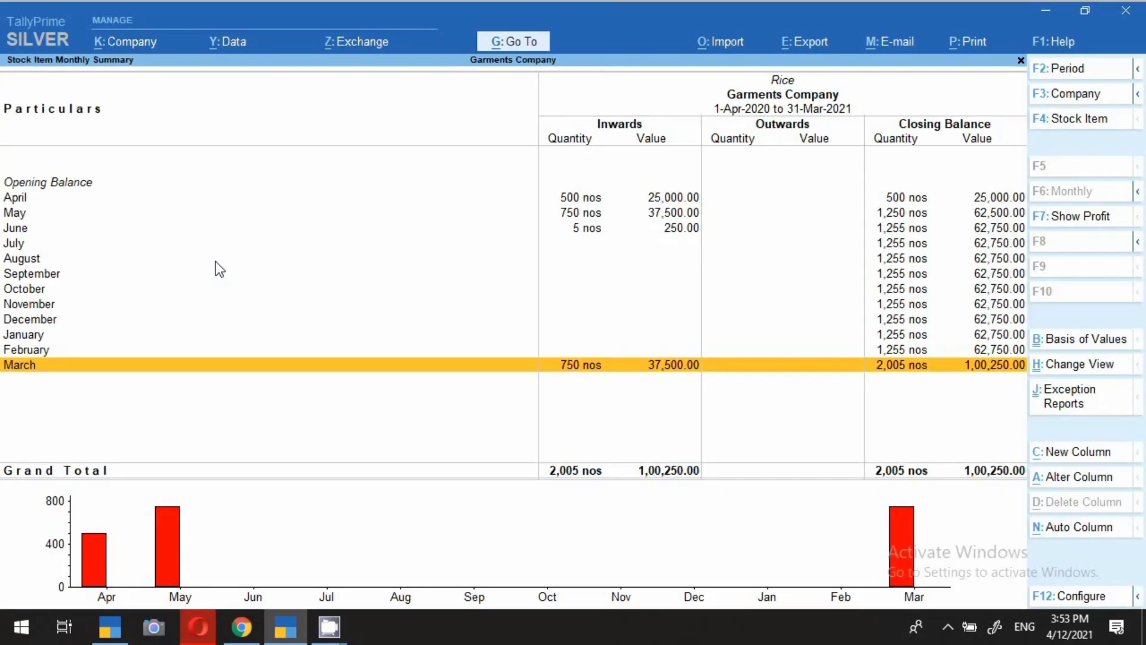
Open the April voucher list from the Rice monthly summary
{"action": "key", "text": "F2"}
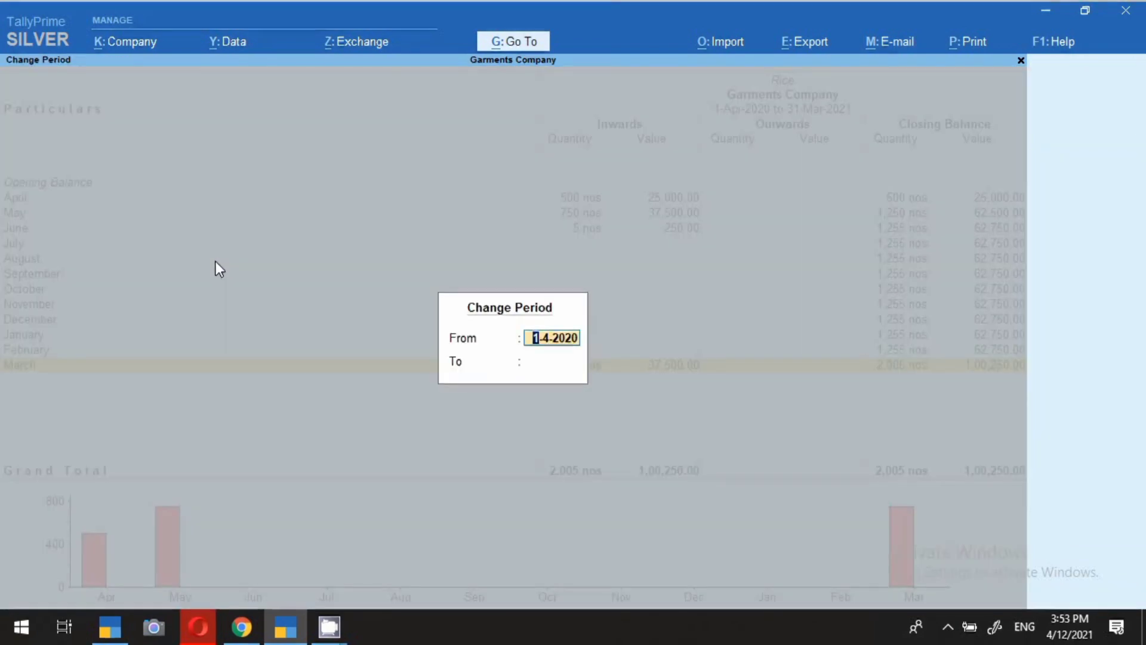
{"action": "key", "text": "Escape"}
{"action": "key", "text": "Up"}
{"action": "key", "text": "Up"}
{"action": "key", "text": "Up"}
{"action": "key", "text": "Up"}
{"action": "key", "text": "Up"}
{"action": "key", "text": "Up"}
{"action": "key", "text": "Up"}
{"action": "key", "text": "Up"}
{"action": "key", "text": "Up"}
{"action": "key", "text": "Up"}
{"action": "key", "text": "Up"}
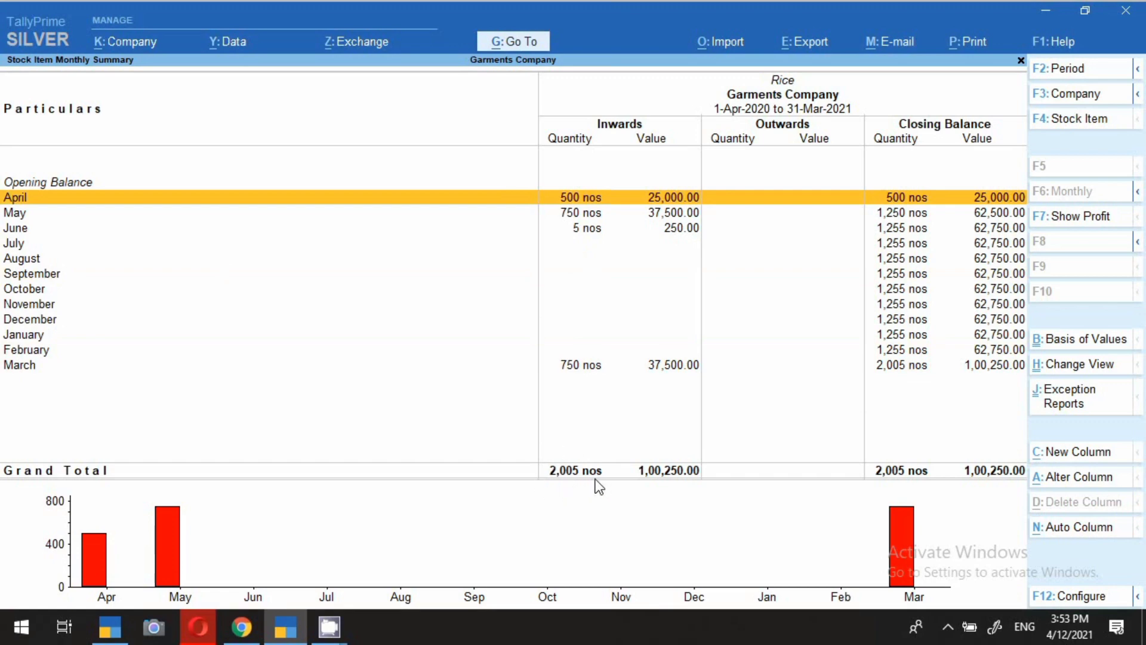
{"action": "key", "text": "Return"}
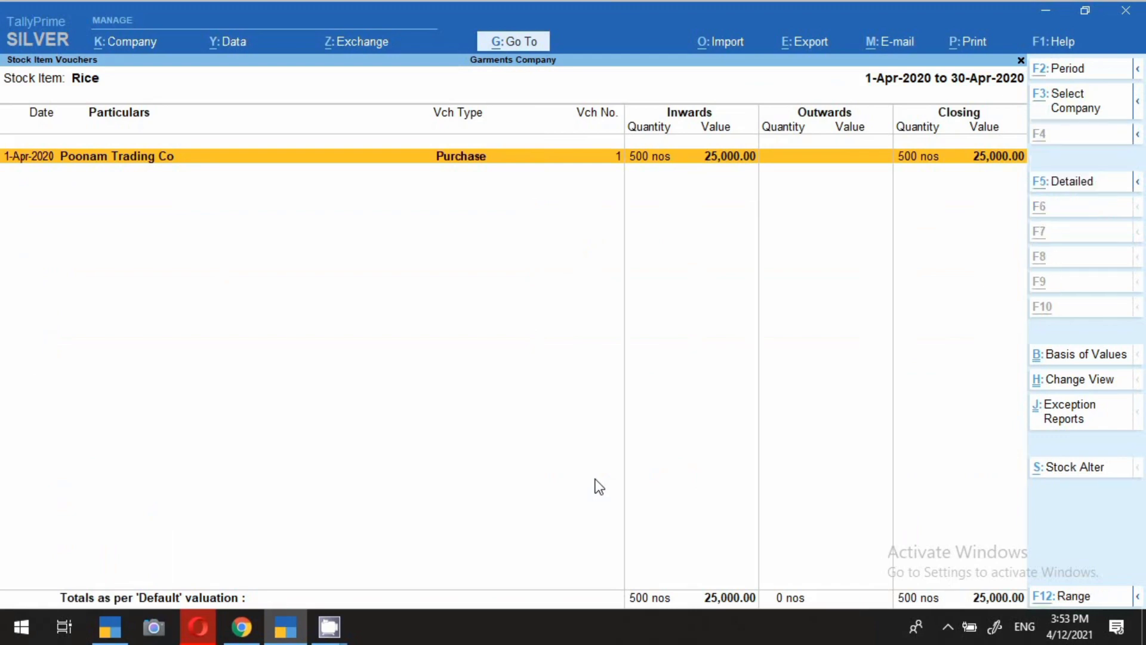
Reset the Rice voucher list to the full year, 1-Apr-2020 to 31-Mar-2021, by leaving both period dates blank
{"action": "key", "text": "alt+F2"}
{"action": "key", "text": "BackSpace"}
{"action": "key", "text": "Return"}
{"action": "key", "text": "BackSpace"}
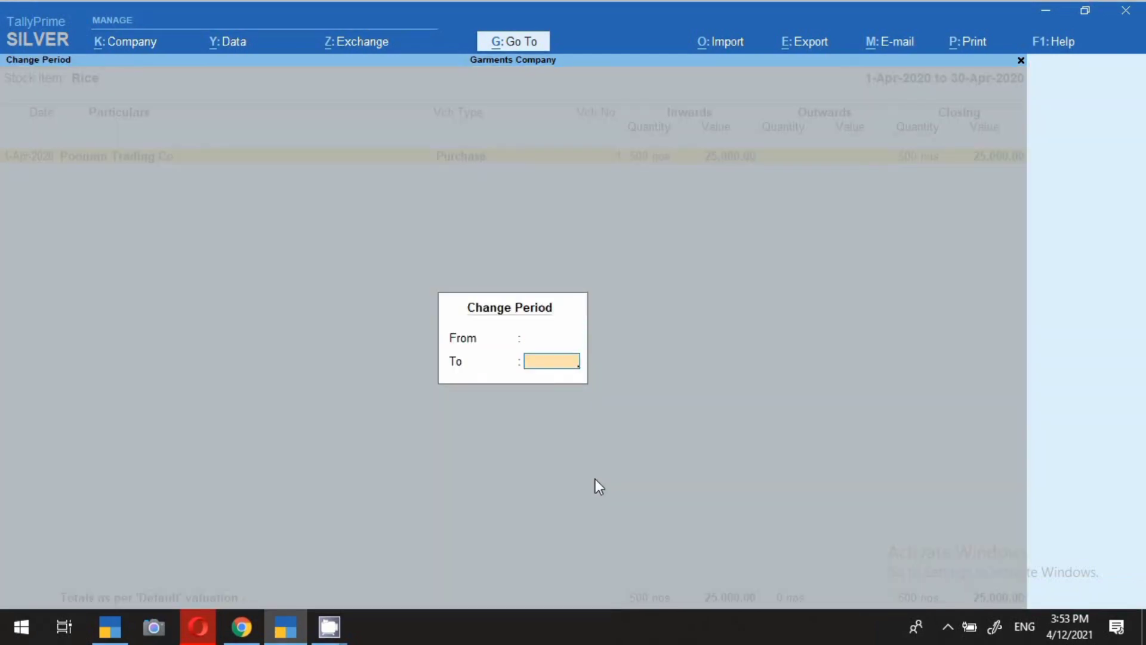
{"action": "key", "text": "Return"}
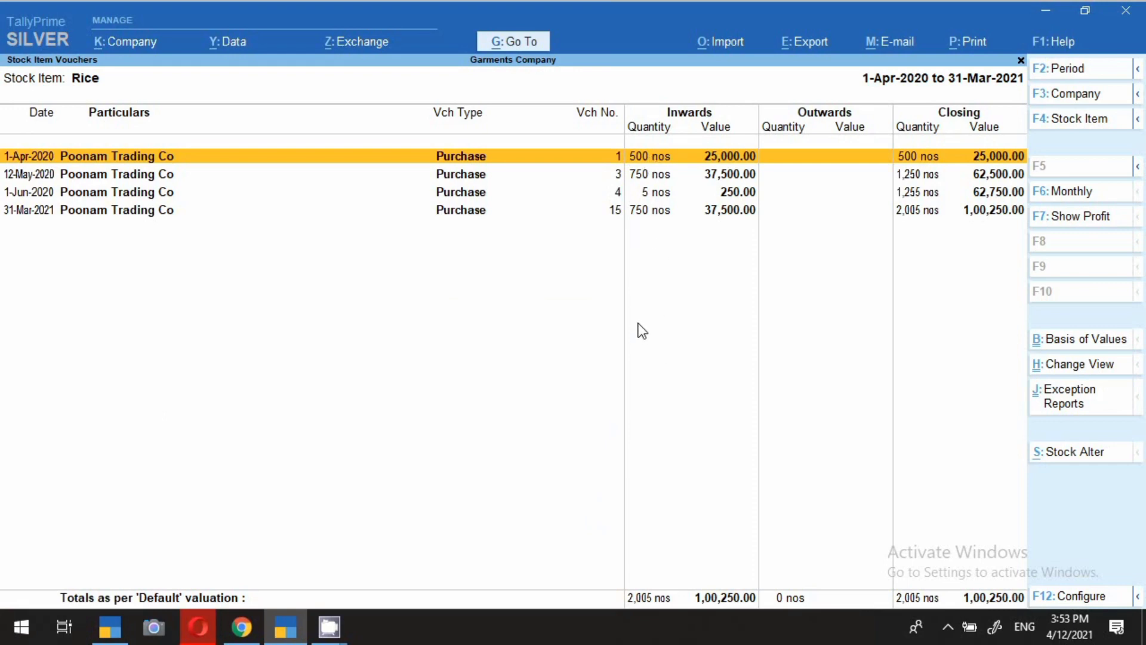
{"action": "key", "text": "Return"}
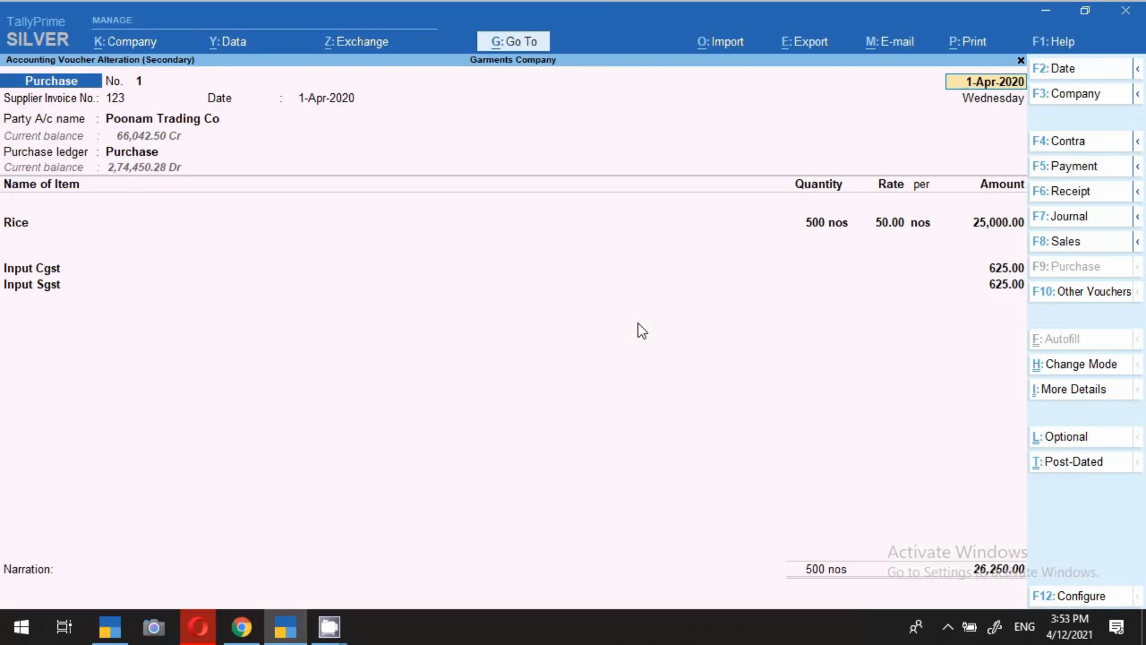
{"action": "left_click", "coordinate": [19, 227]}
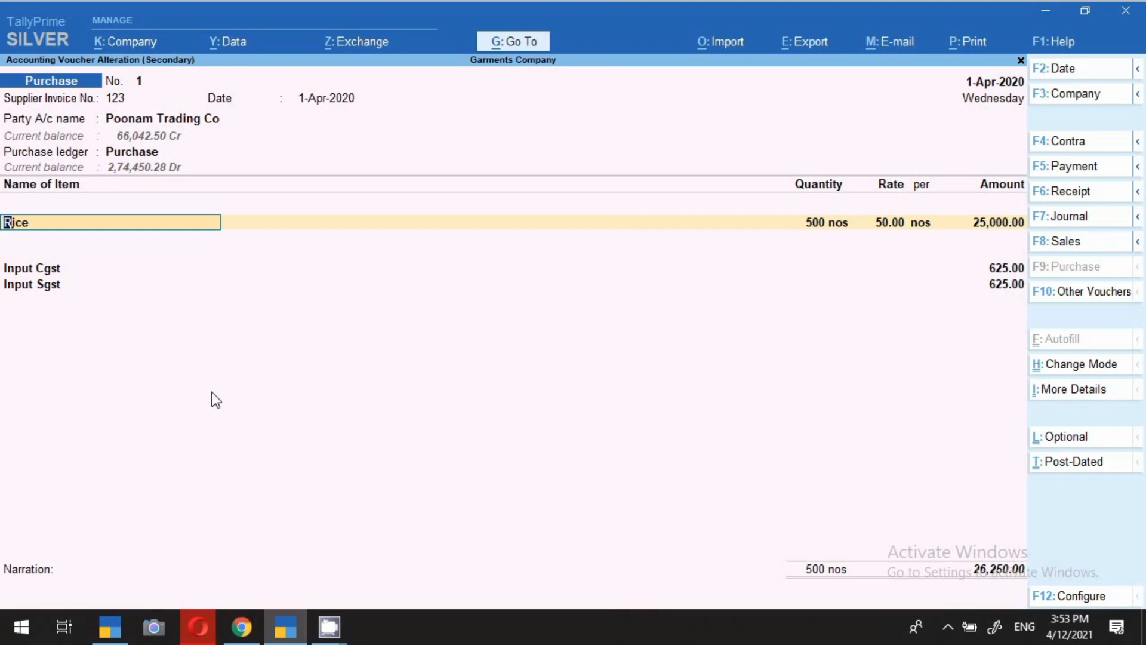
{"action": "type", "text": "0"}
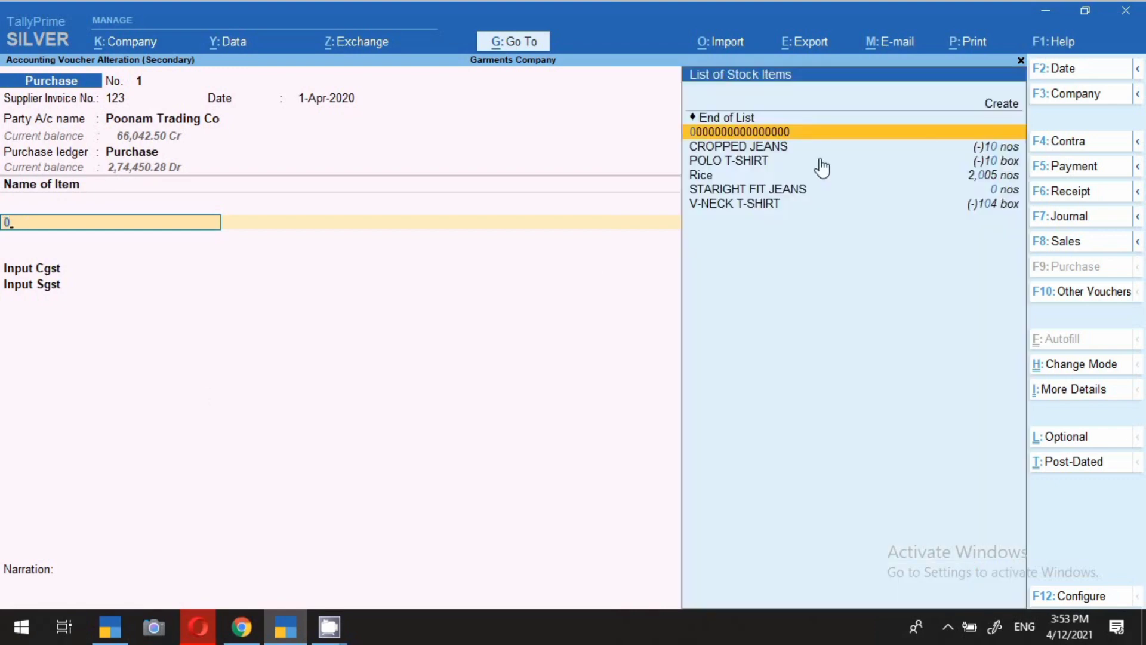
{"action": "left_click", "coordinate": [736, 138]}
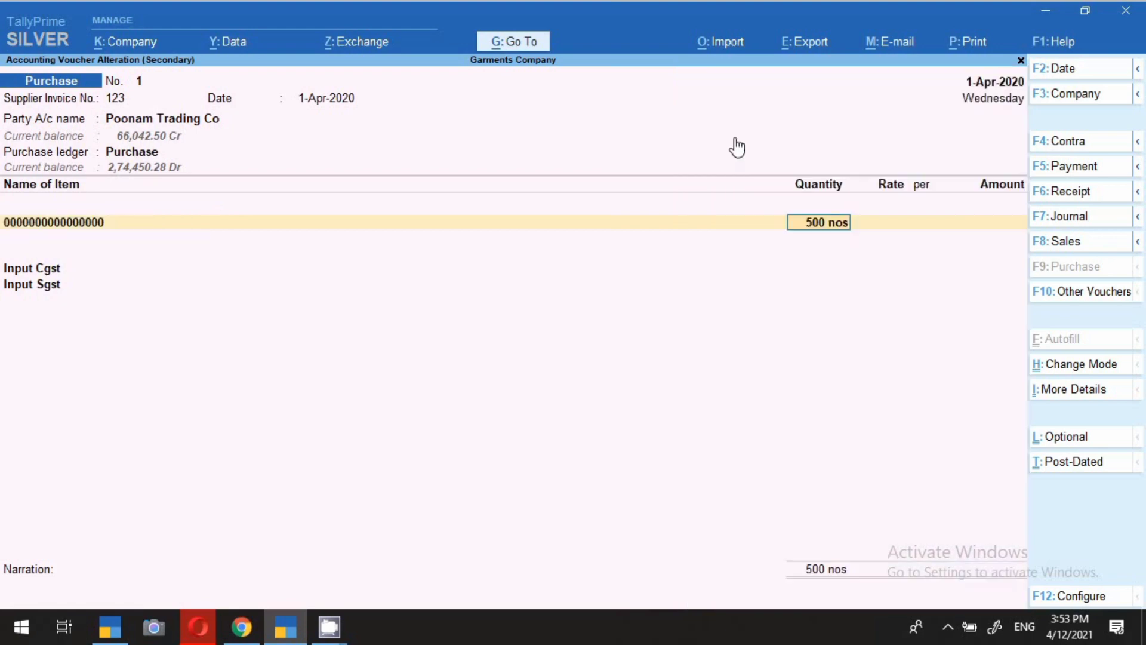
{"action": "left_click", "coordinate": [63, 225]}
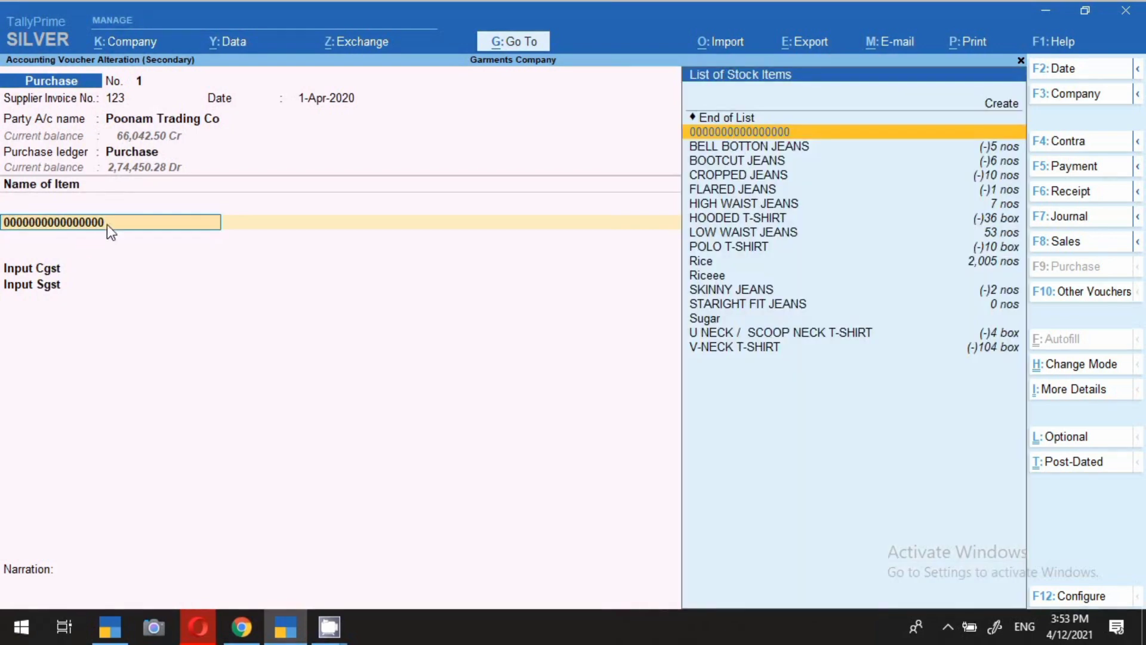
{"action": "key", "text": "ctrl+Return"}
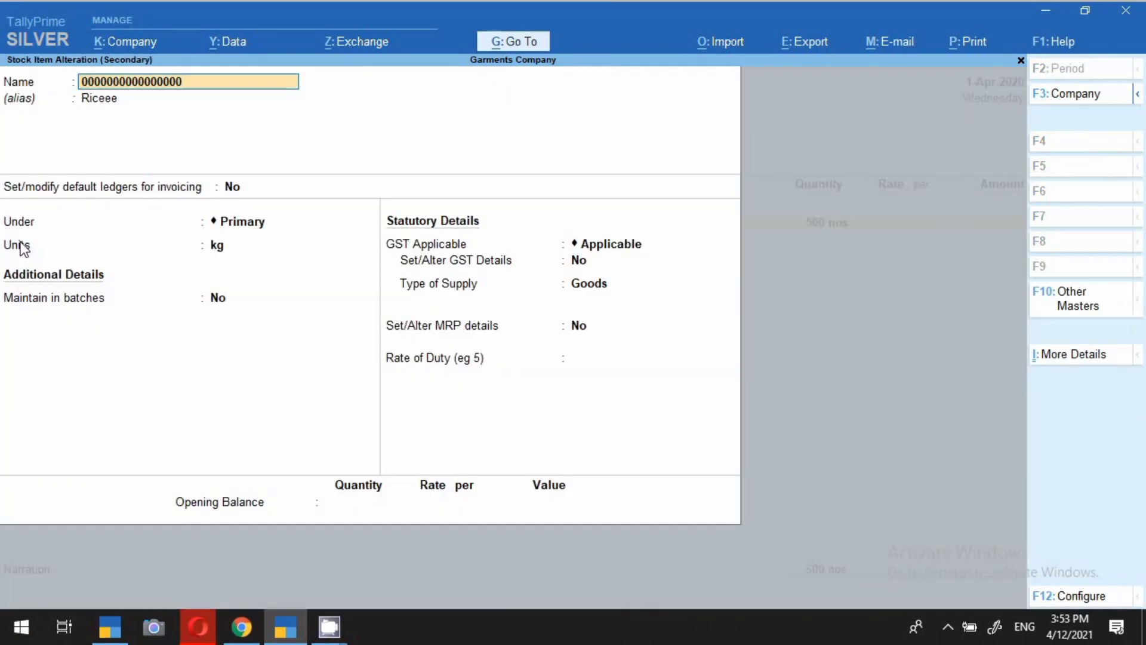
{"action": "key", "text": "Return"}
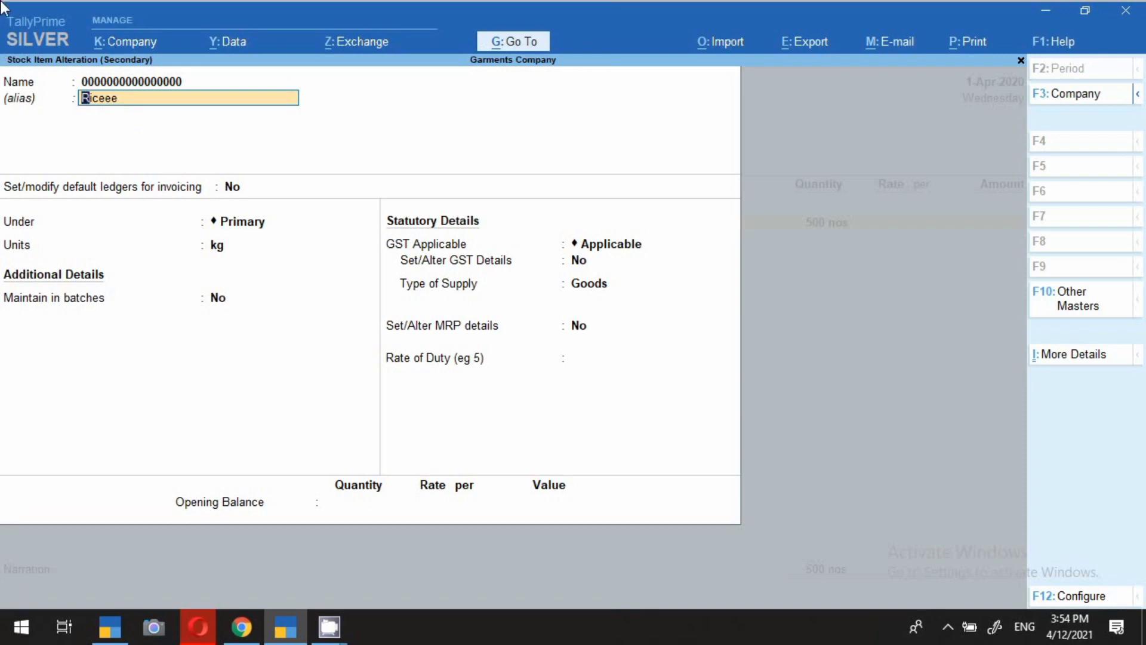
{"action": "key", "text": "Return"}
{"action": "key", "text": "Return"}
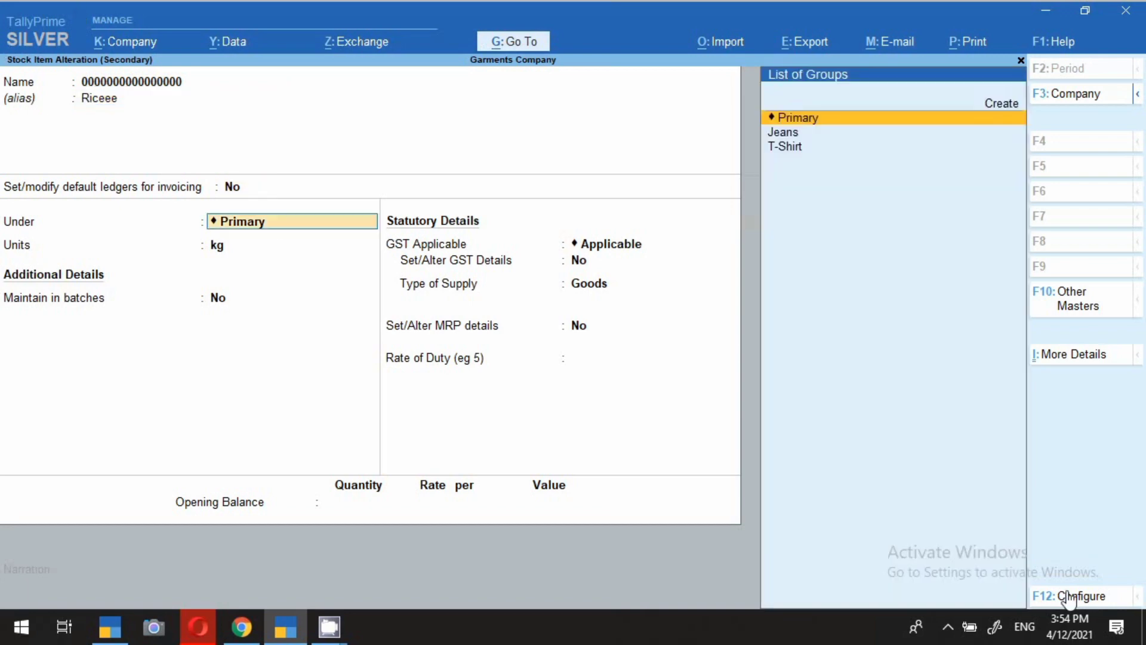
{"action": "key", "text": "Return"}
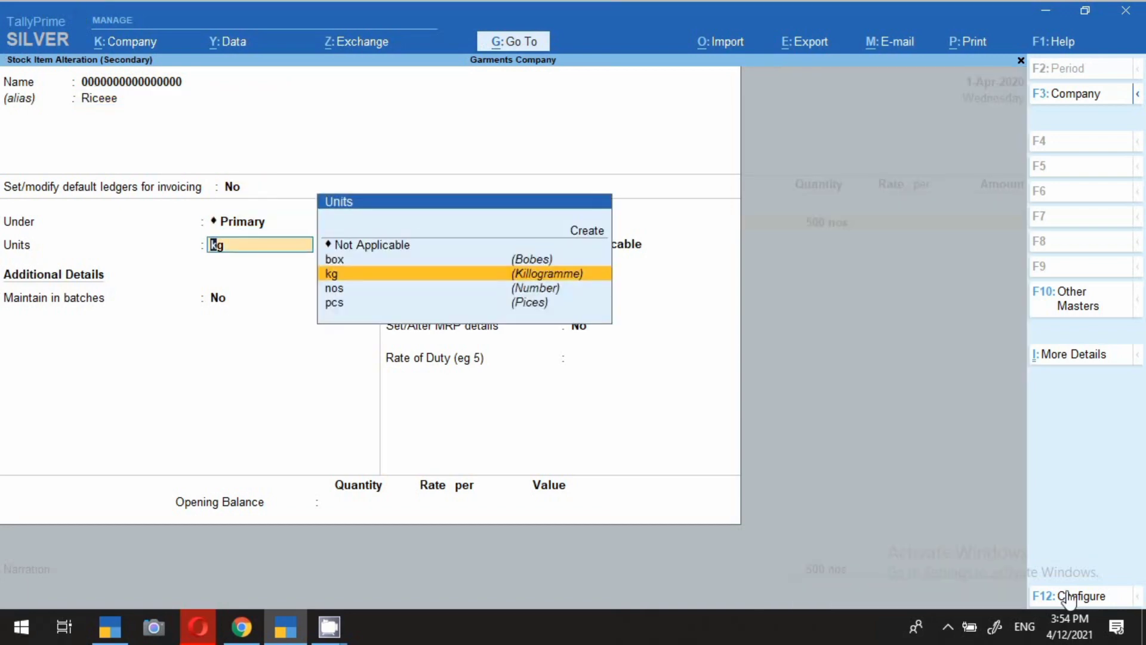
{"action": "key", "text": "Return"}
{"action": "key", "text": "Return"}
{"action": "key", "text": "Return"}
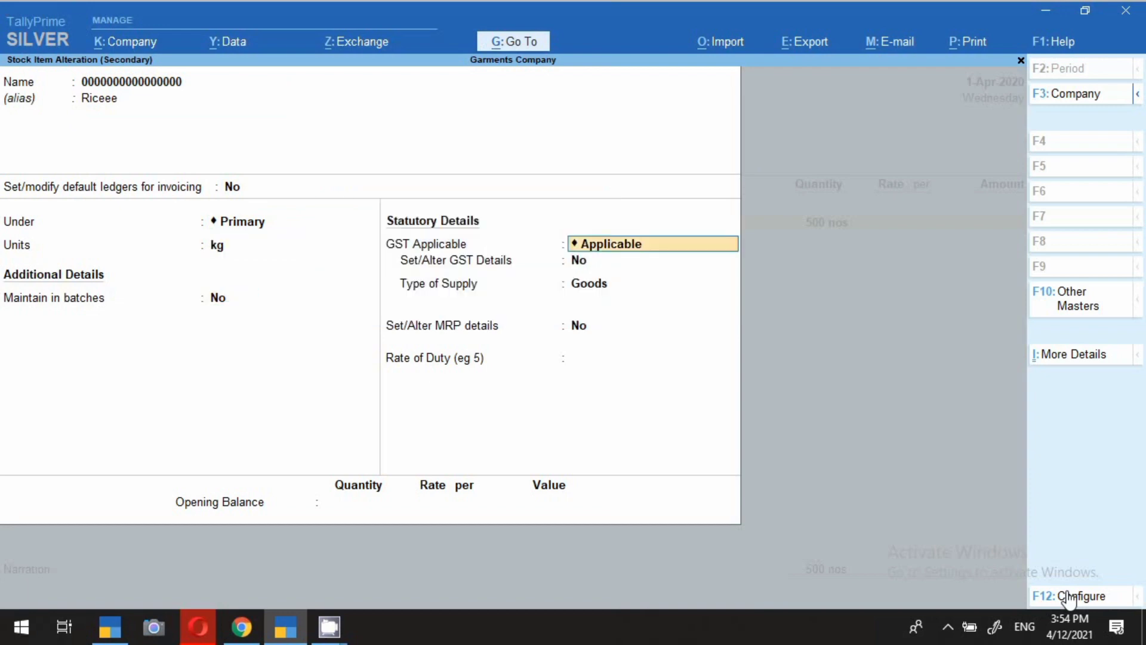
{"action": "type", "text": "y"}
{"action": "key", "text": "Return"}
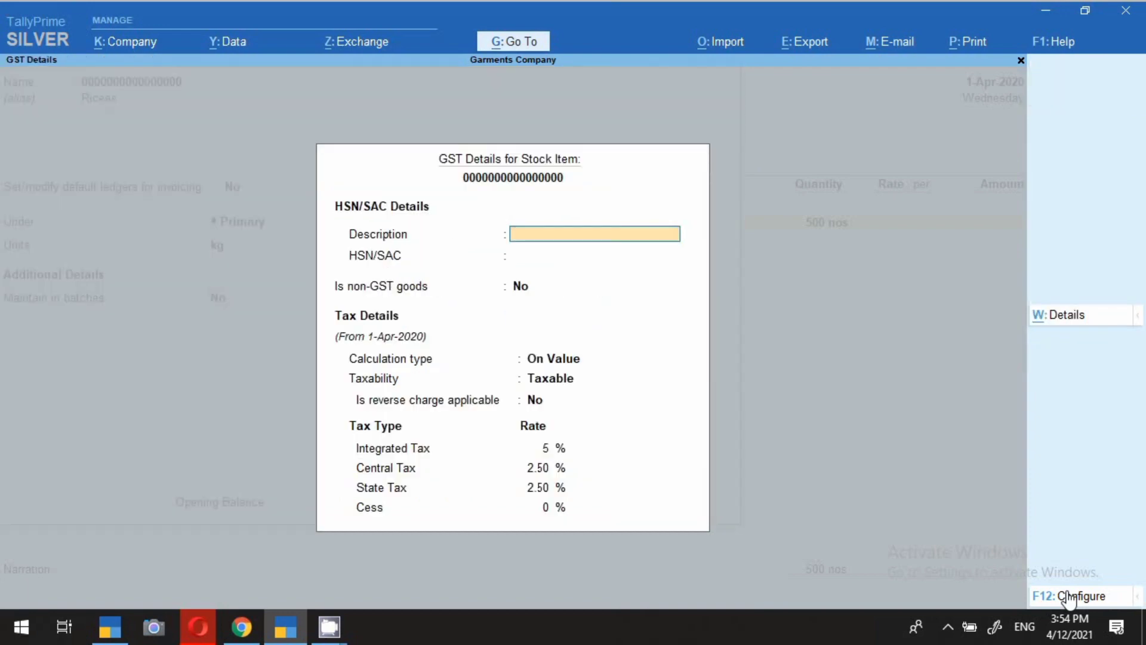
{"action": "key", "text": "Return"}
{"action": "key", "text": "Return"}
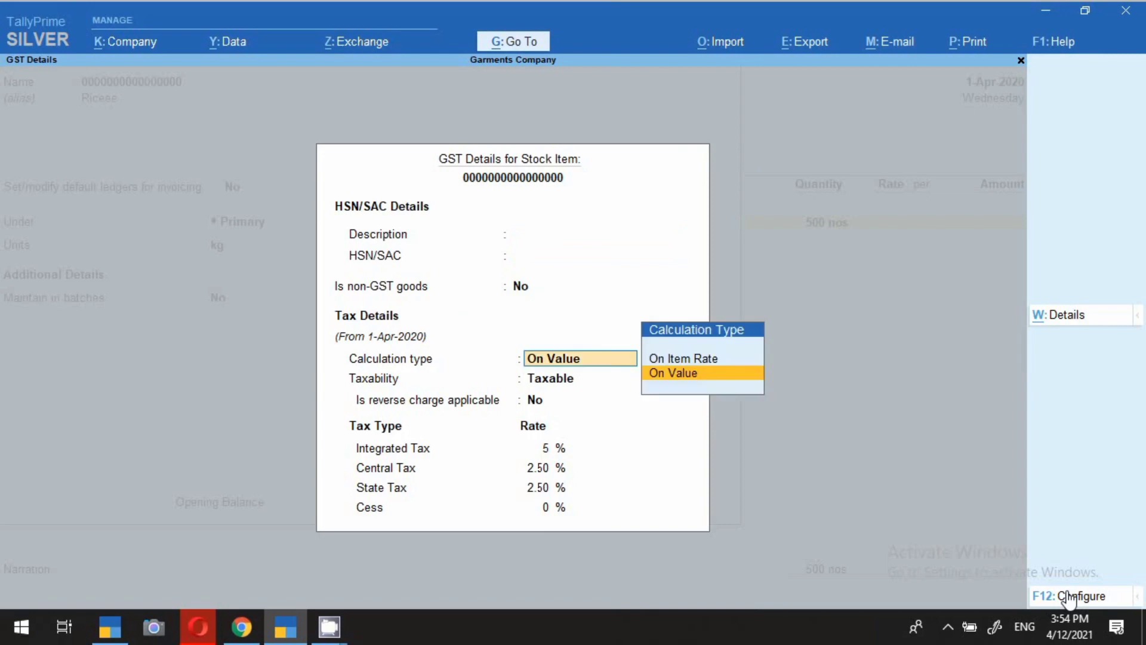
{"action": "key", "text": "Return"}
{"action": "key", "text": "Return"}
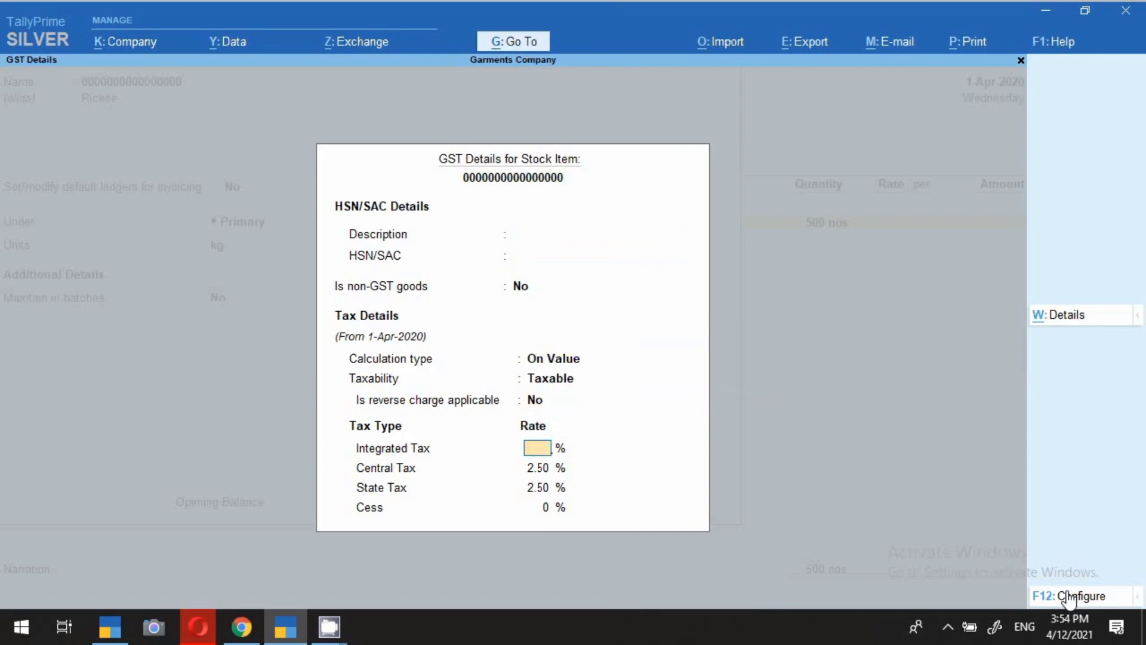
{"action": "key", "text": "Escape"}
{"action": "key", "text": "y"}
{"action": "key", "text": "BackSpace"}
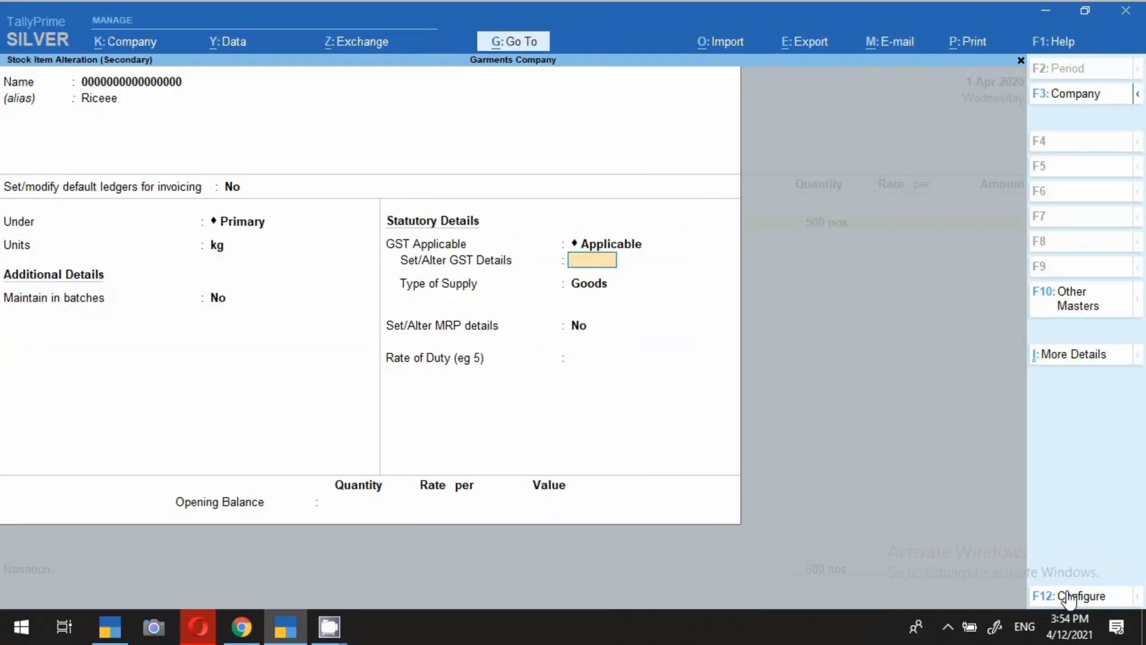
{"action": "key", "text": "Escape"}
{"action": "key", "text": "y"}
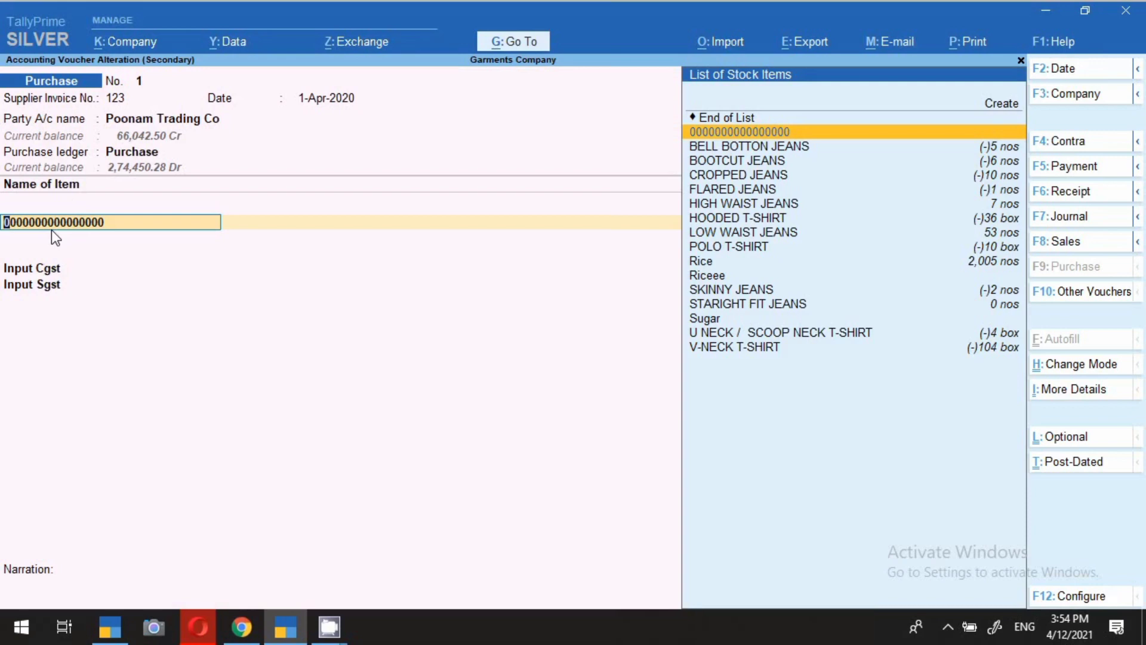
Enter a quantity of 500 kg at a rate of 50 for the replacement item and save the voucher
{"action": "key", "text": "Return"}
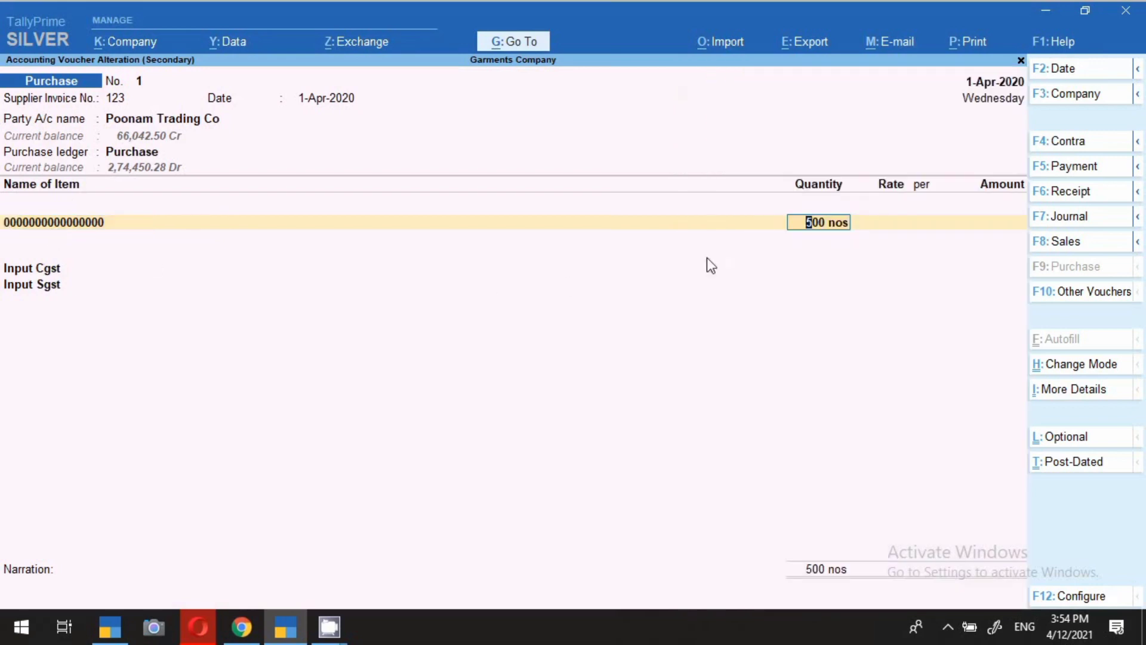
{"action": "type", "text": "500"}
{"action": "key", "text": "Return"}
{"action": "type", "text": "50"}
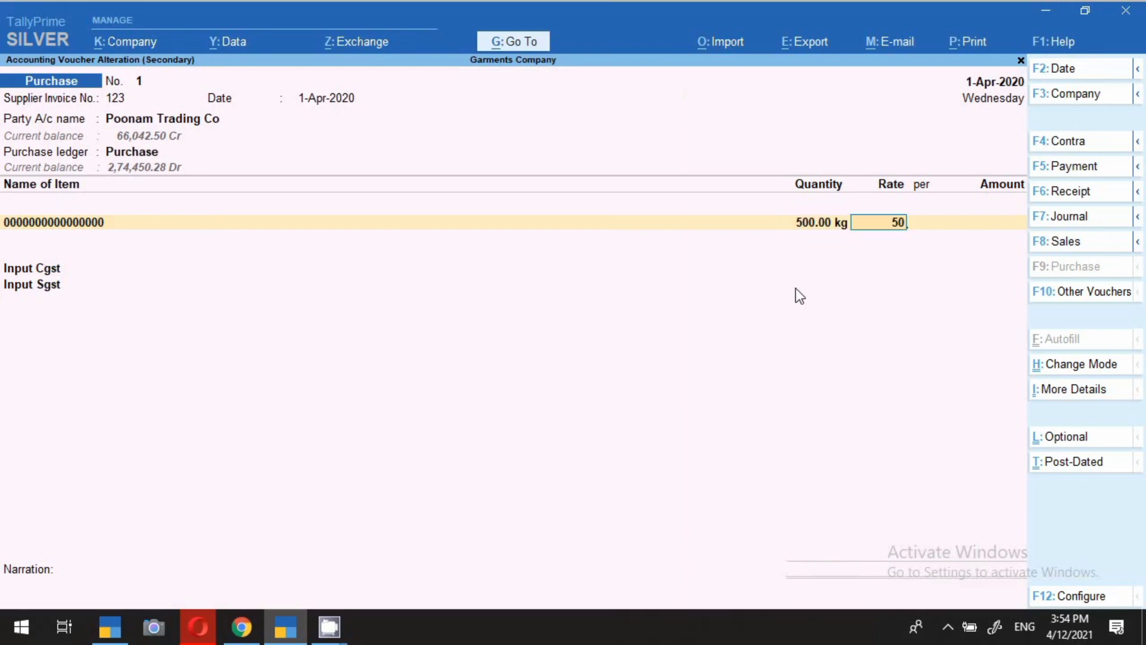
{"action": "key", "text": "Return"}
{"action": "key", "text": "Return"}
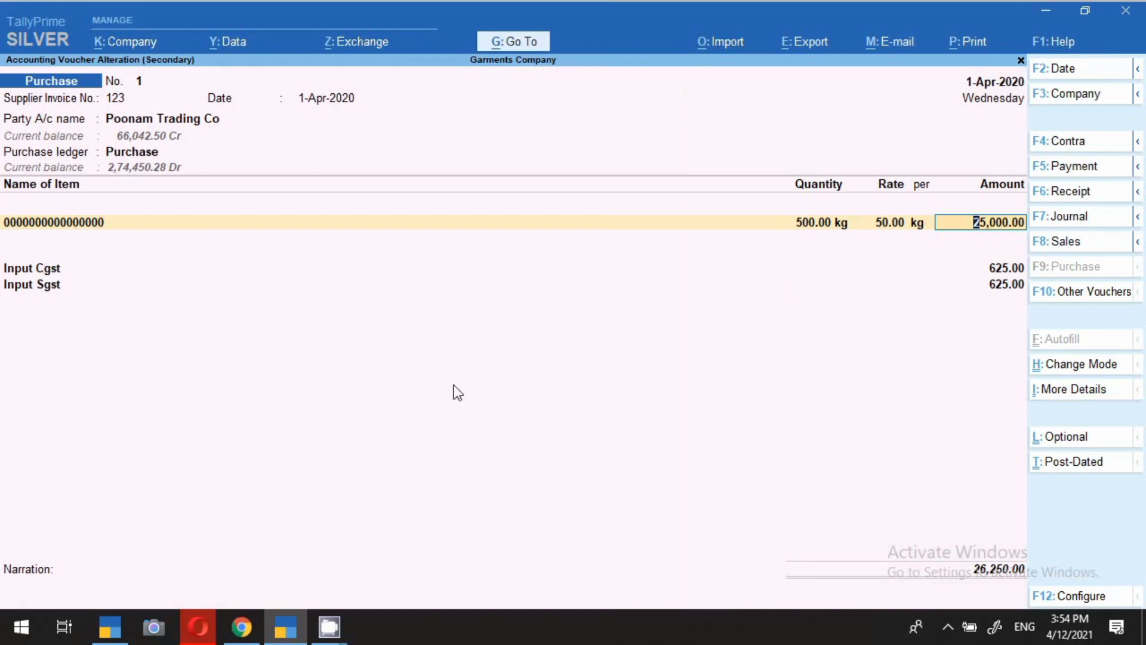
{"action": "key", "text": "ctrl"}
{"action": "key", "text": "ctrl+a"}
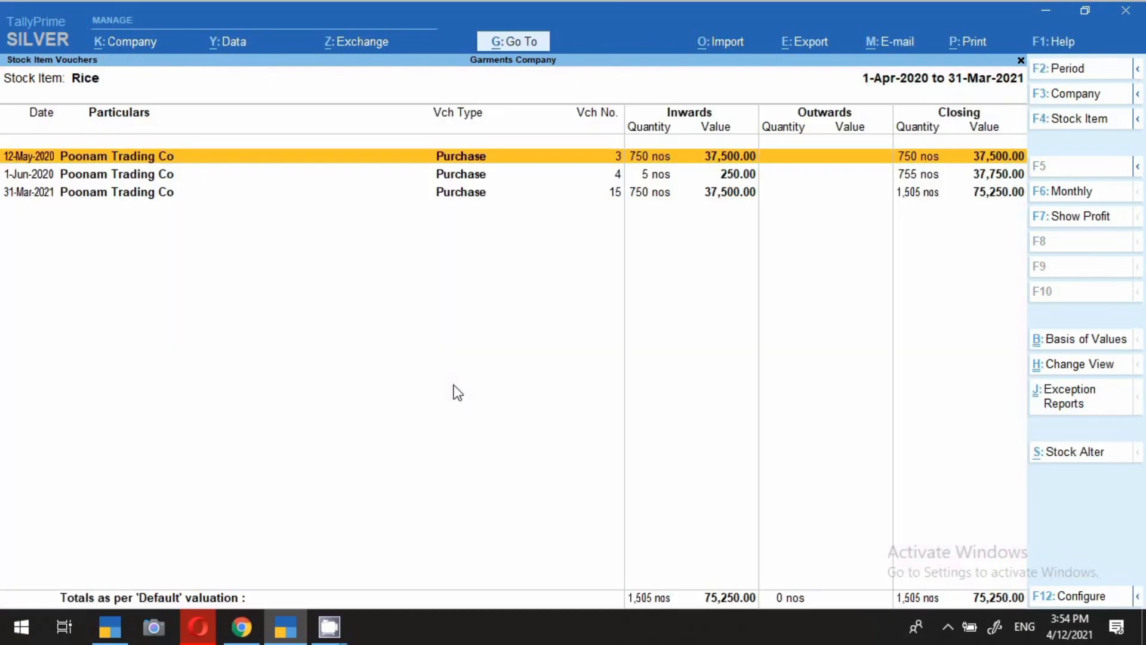
{"action": "key", "text": "Return"}
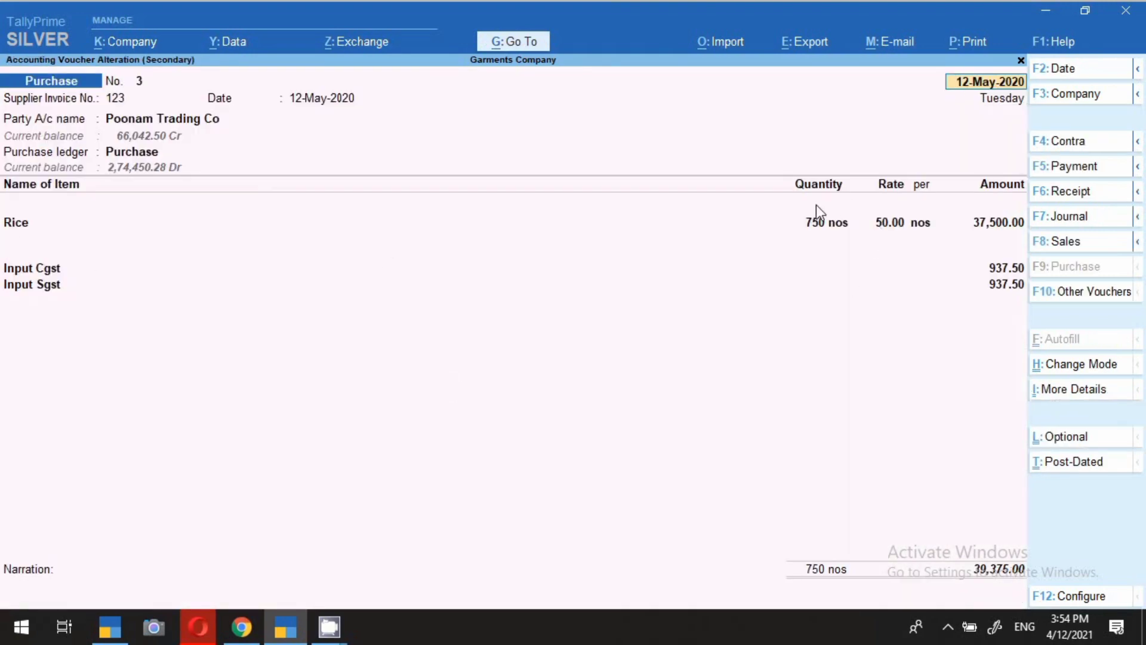
{"action": "left_click", "coordinate": [28, 227]}
{"action": "type", "text": "0"}
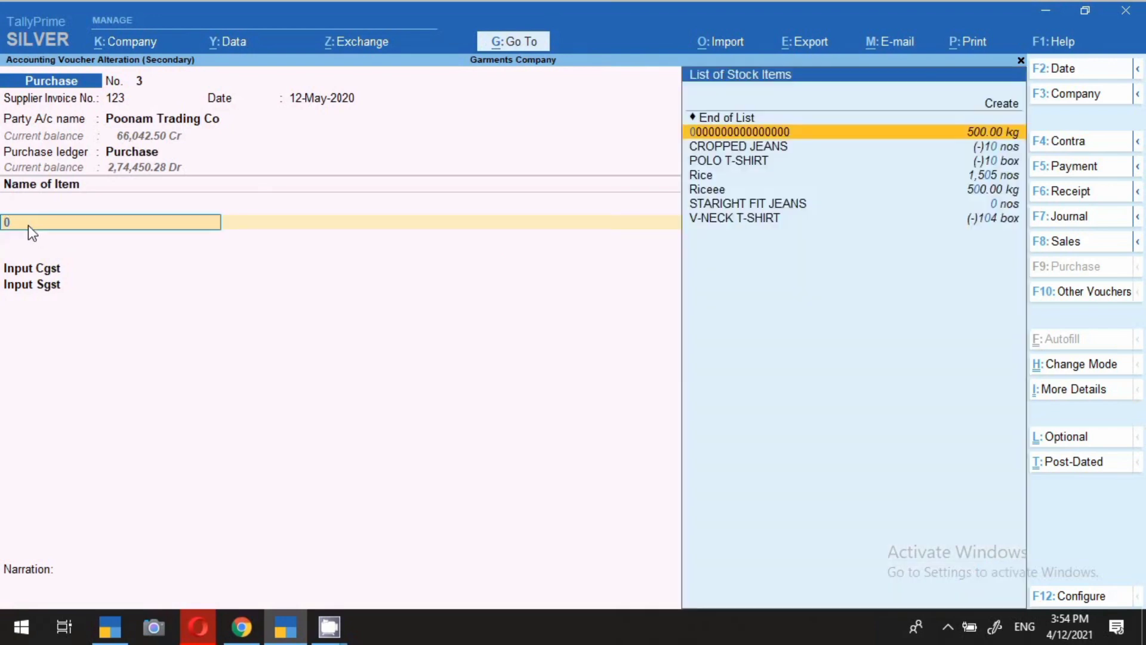
{"action": "key", "text": "Return"}
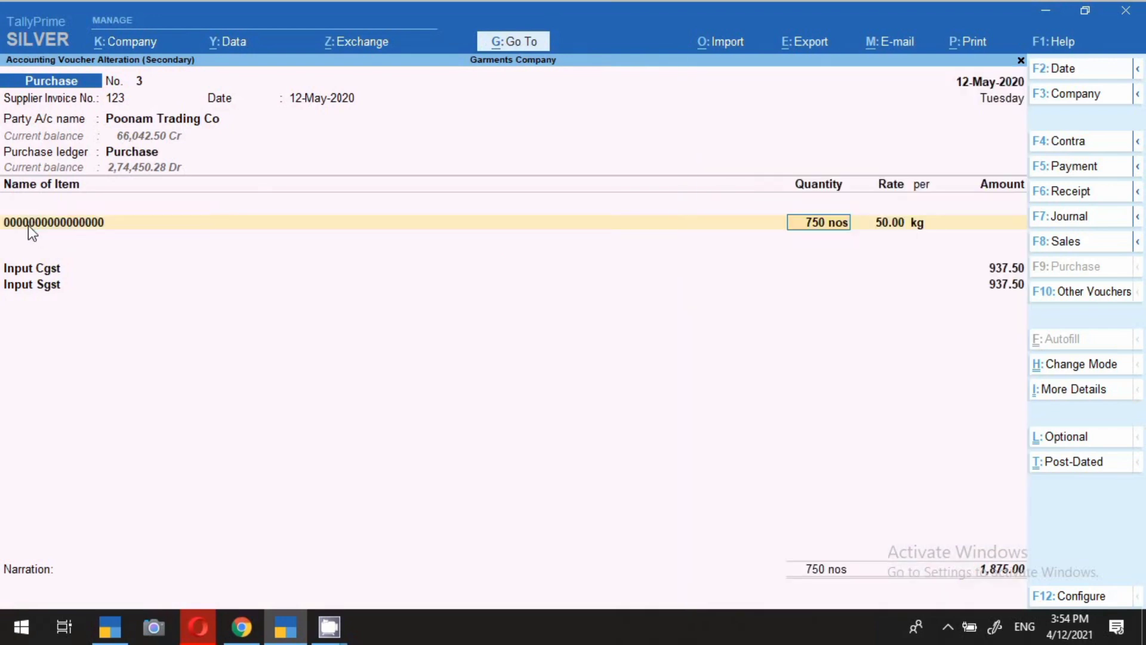
{"action": "type", "text": "750"}
{"action": "key", "text": "Return"}
{"action": "key", "text": "Return"}
{"action": "key", "text": "Return"}
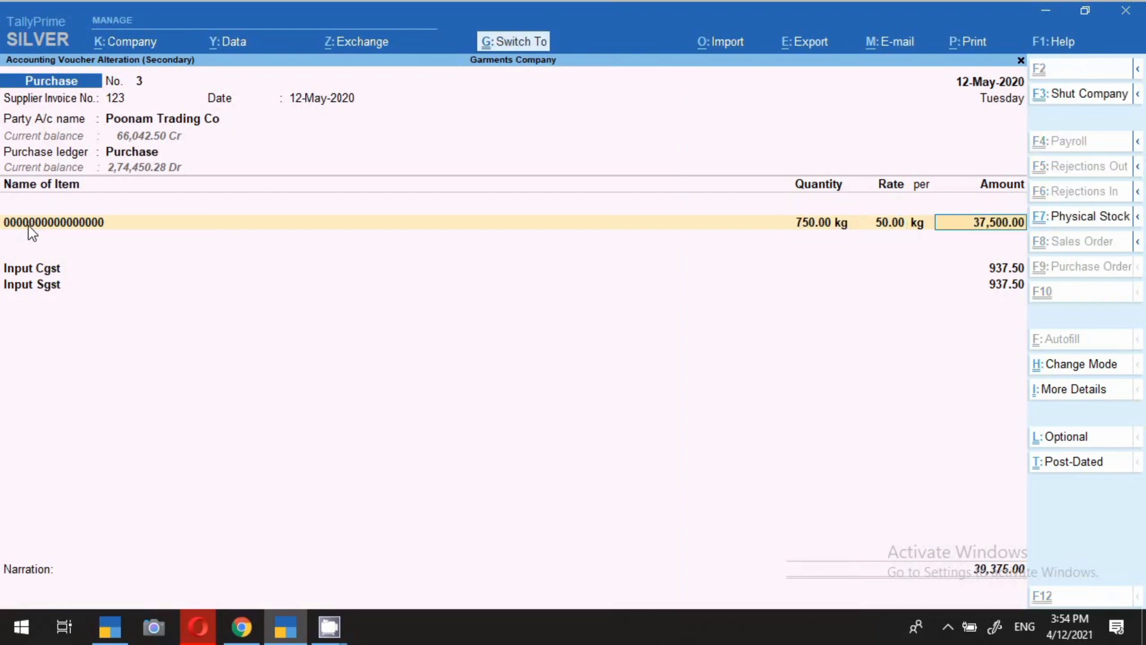
Accept the bill-wise details for Poonam Trading Co and save the 12-May-2020 voucher
{"action": "key", "text": "ctrl+a"}
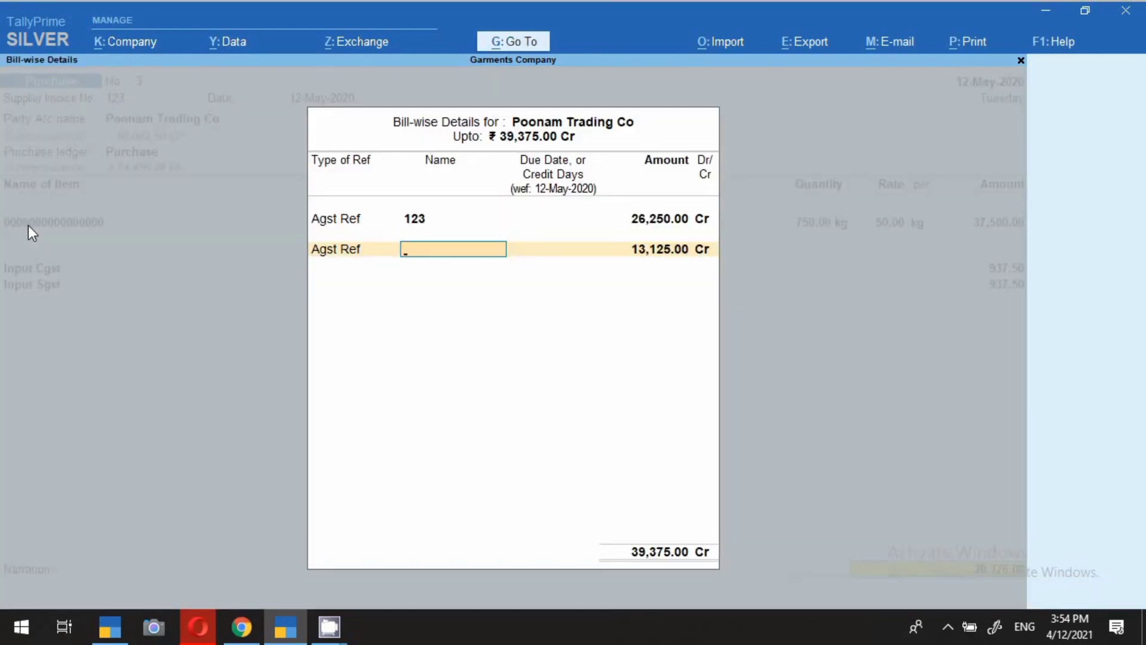
{"action": "key", "text": "BackSpace"}
{"action": "key", "text": "BackSpace"}
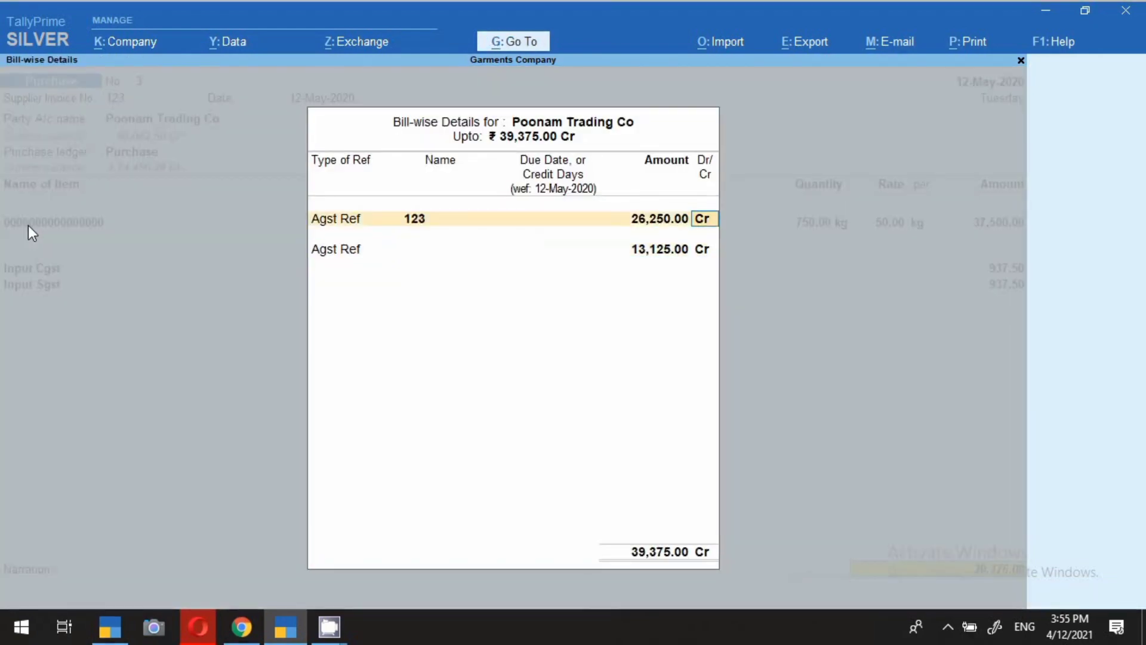
{"action": "key", "text": "BackSpace"}
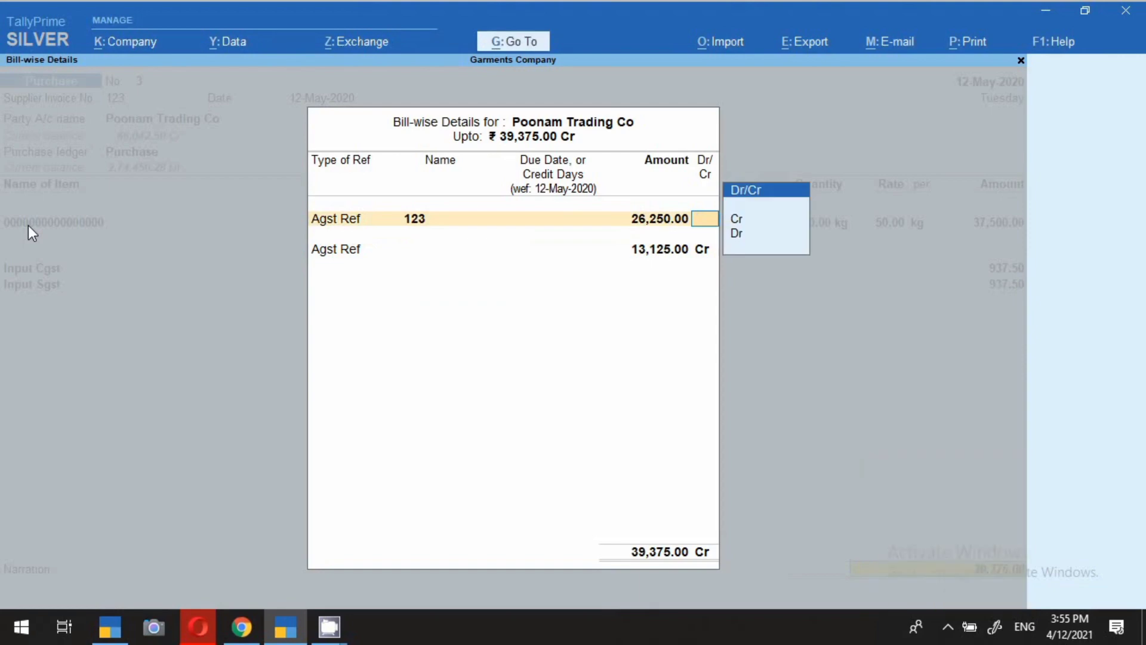
{"action": "key", "text": "BackSpace"}
{"action": "key", "text": "BackSpace"}
{"action": "key", "text": "Return"}
{"action": "key", "text": "Return"}
{"action": "key", "text": "Return"}
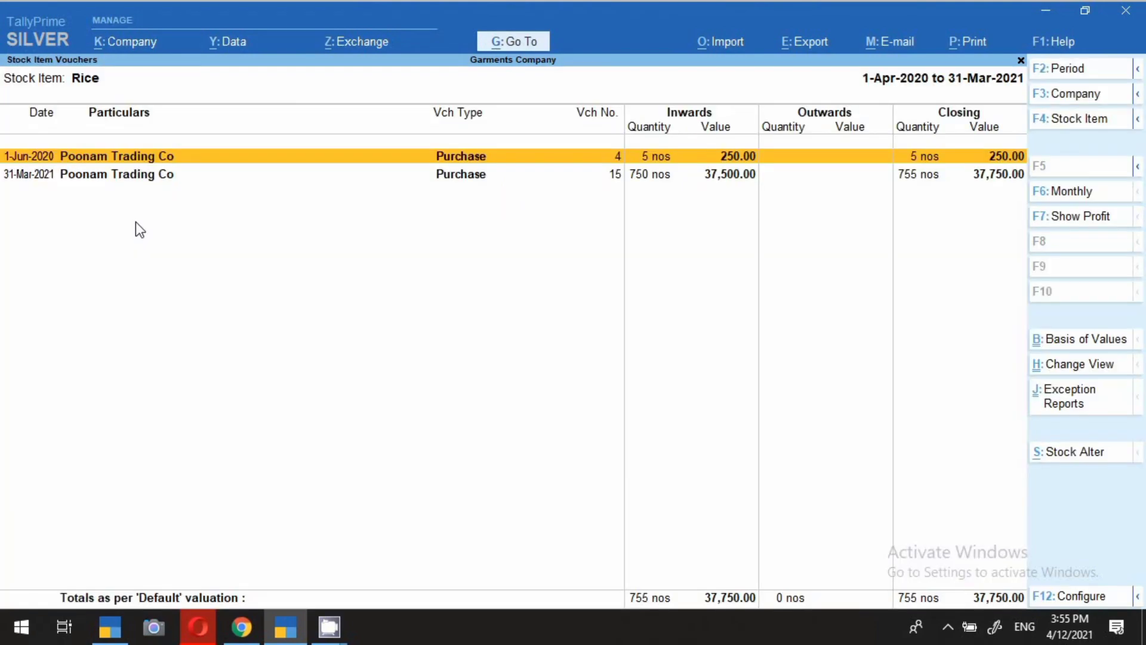
{"action": "key", "text": "Return"}
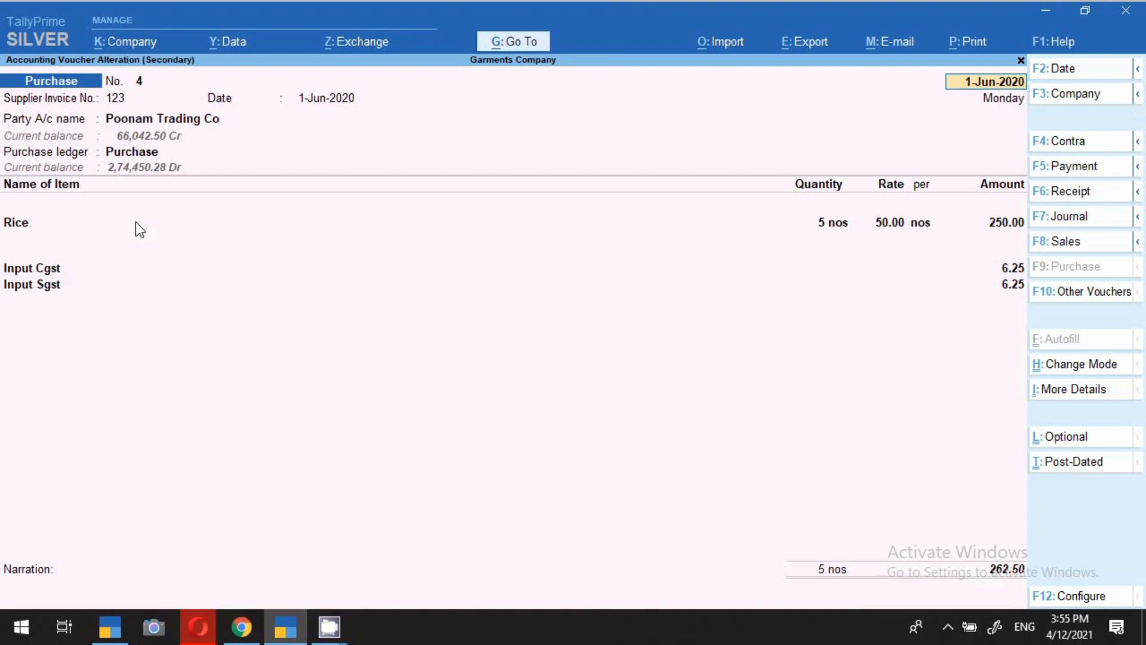
{"action": "left_click", "coordinate": [16, 225]}
{"action": "type", "text": "0"}
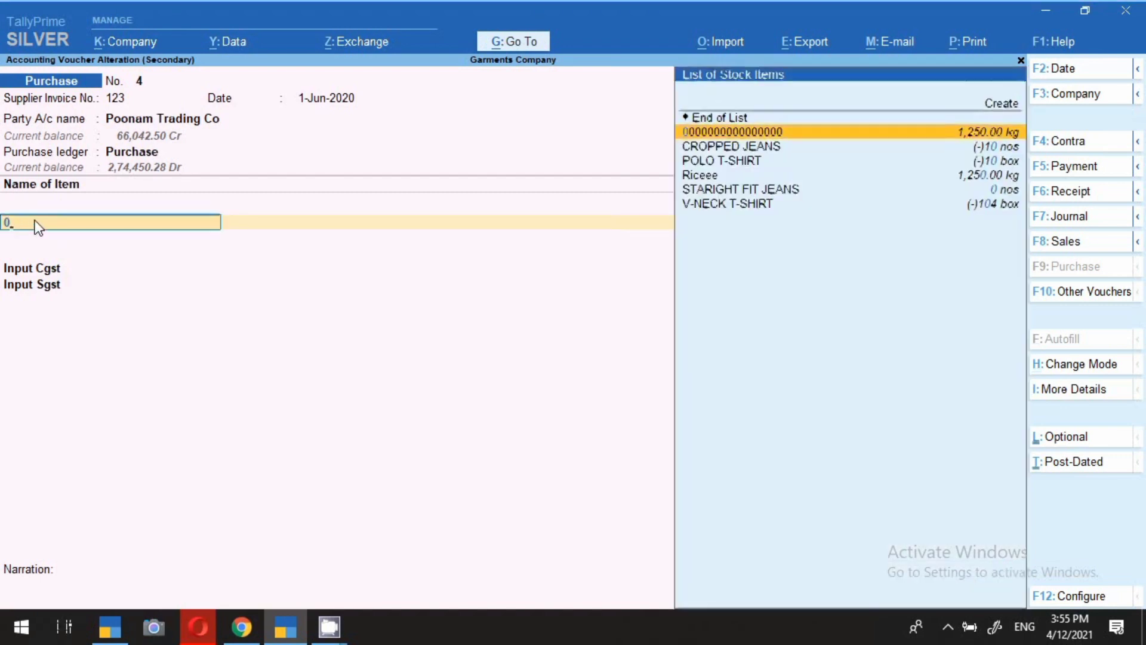
{"action": "key", "text": "Return"}
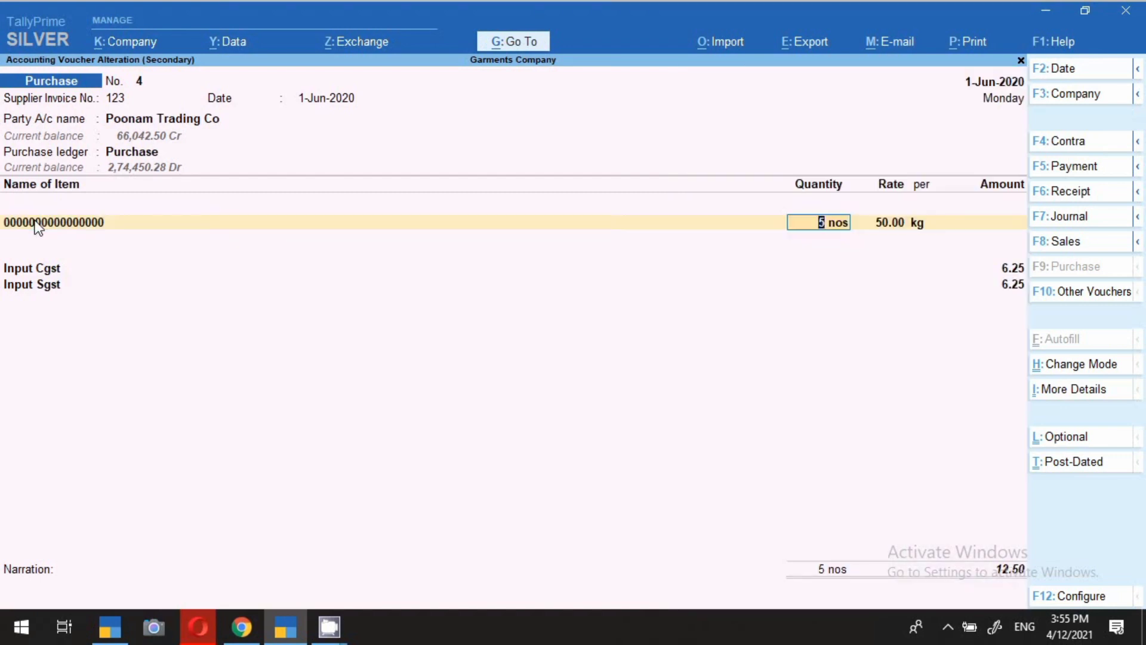
{"action": "type", "text": "5"}
{"action": "key", "text": "Return"}
{"action": "key", "text": "Return"}
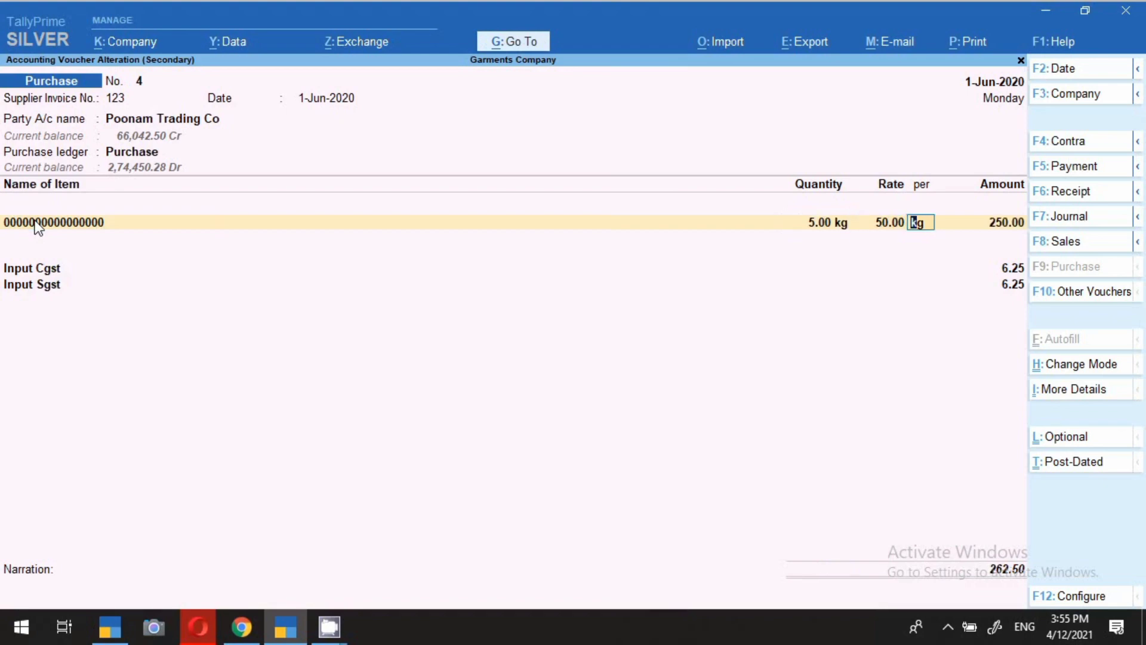
{"action": "key", "text": "ctrl+a"}
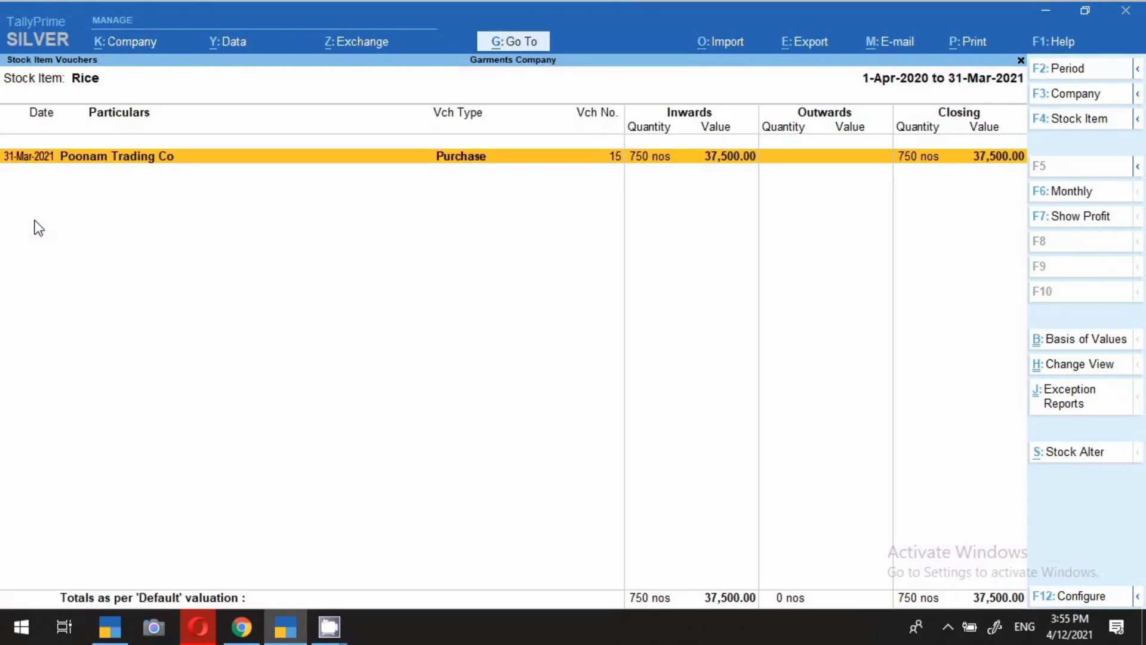
{"action": "key", "text": "Return"}
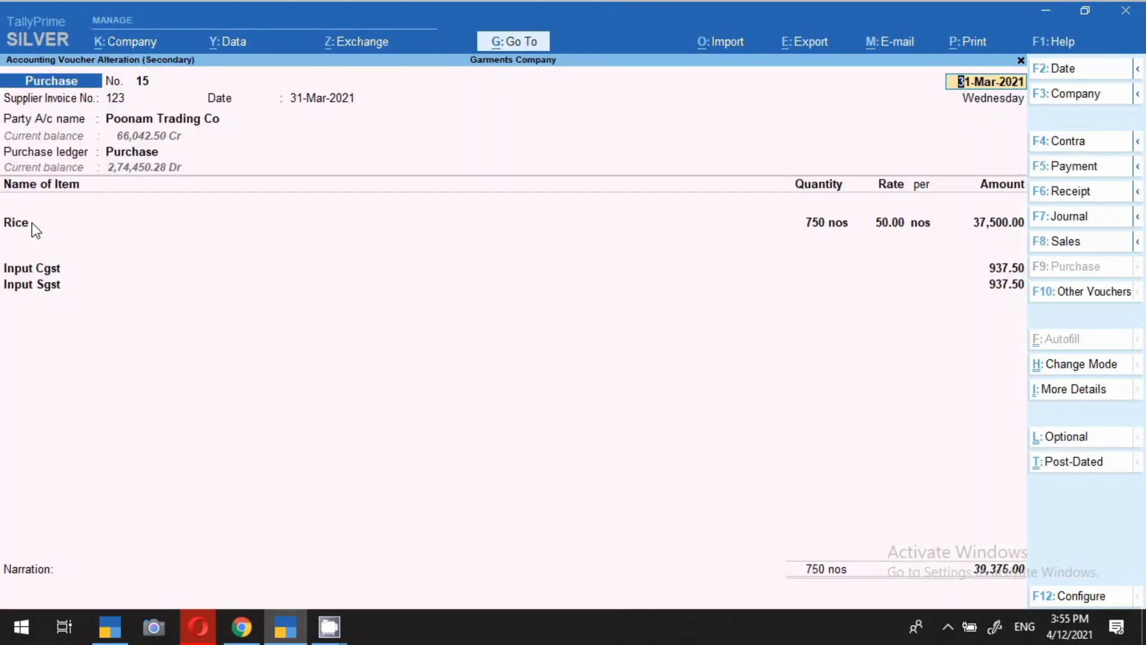
{"action": "left_click", "coordinate": [33, 224]}
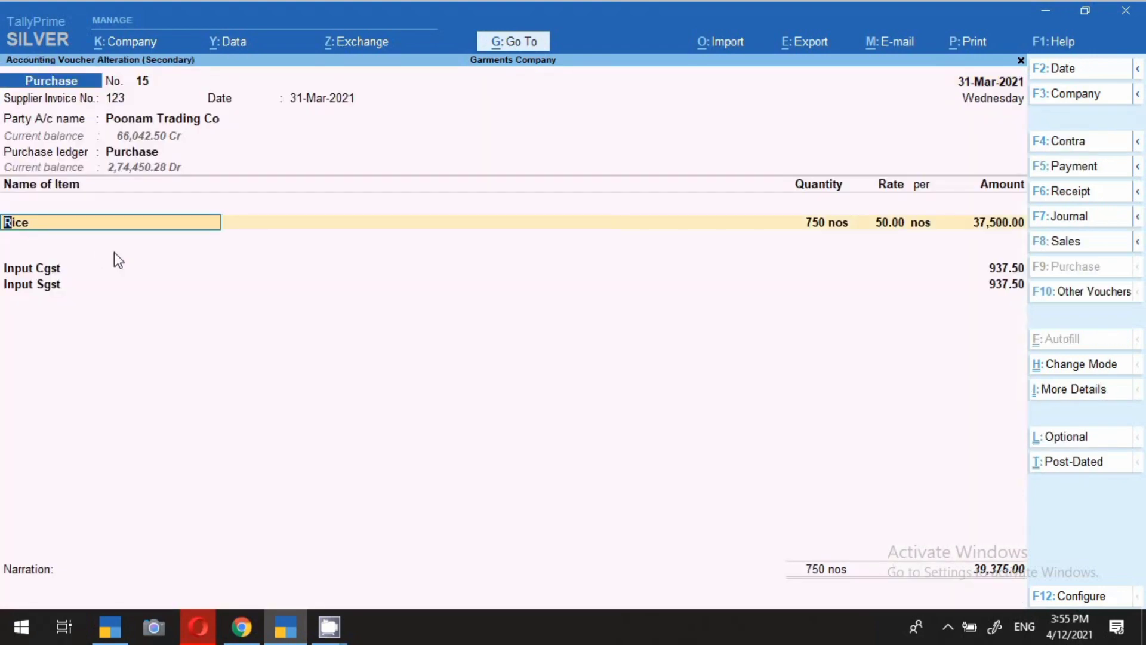
{"action": "type", "text": "R"}
{"action": "key", "text": "BackSpace"}
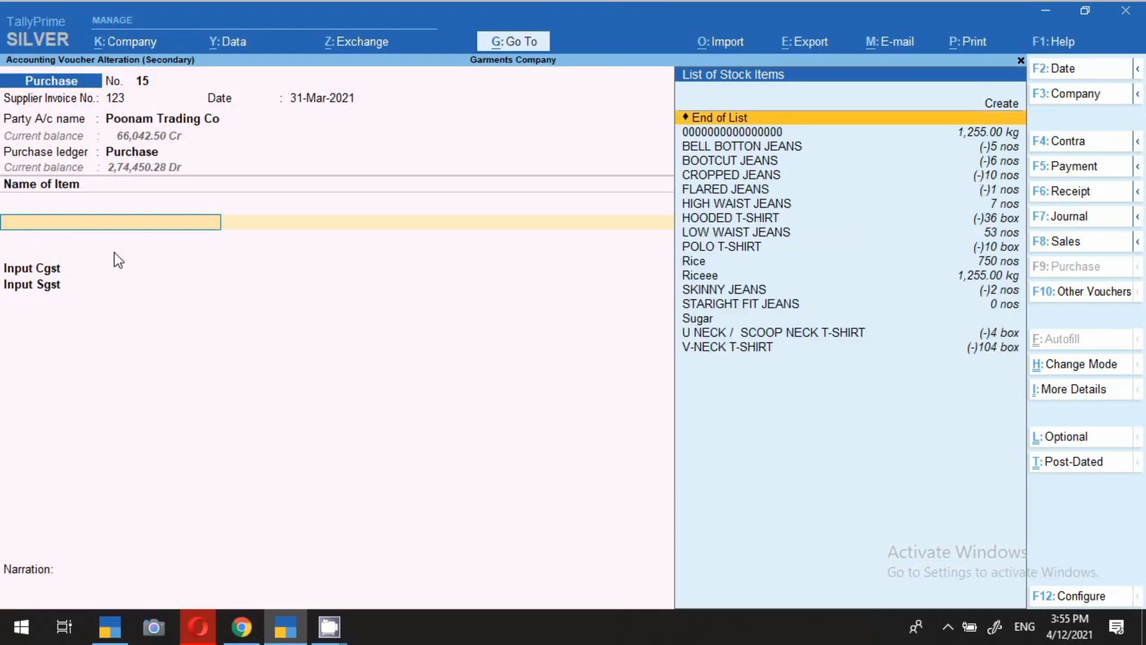
{"action": "type", "text": "0"}
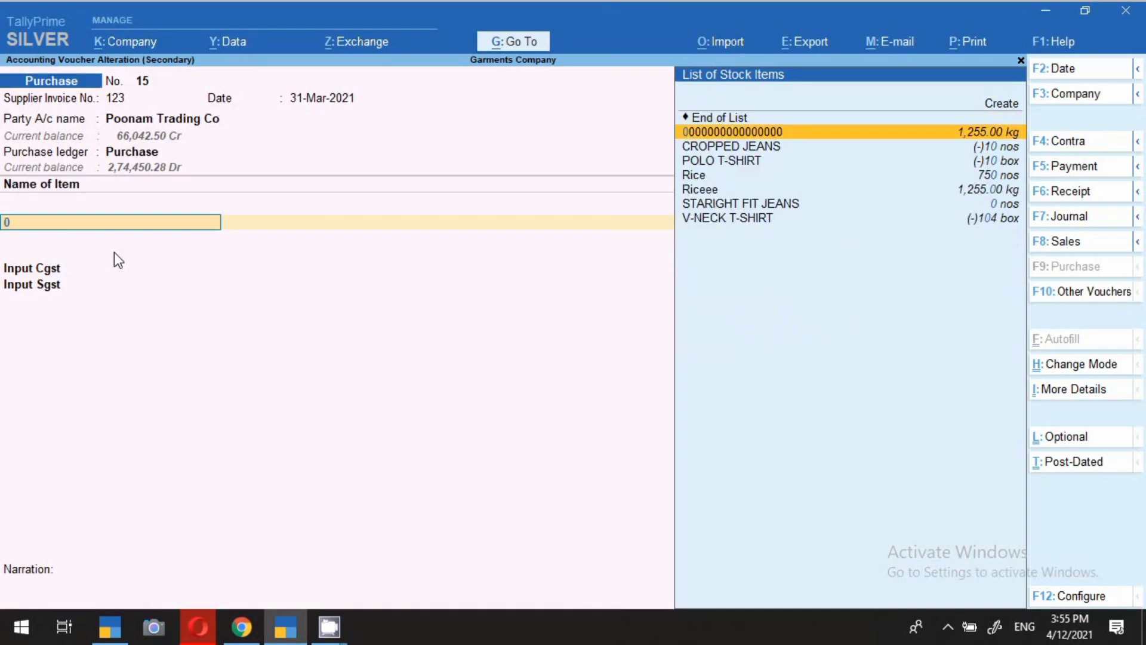
{"action": "key", "text": "Return"}
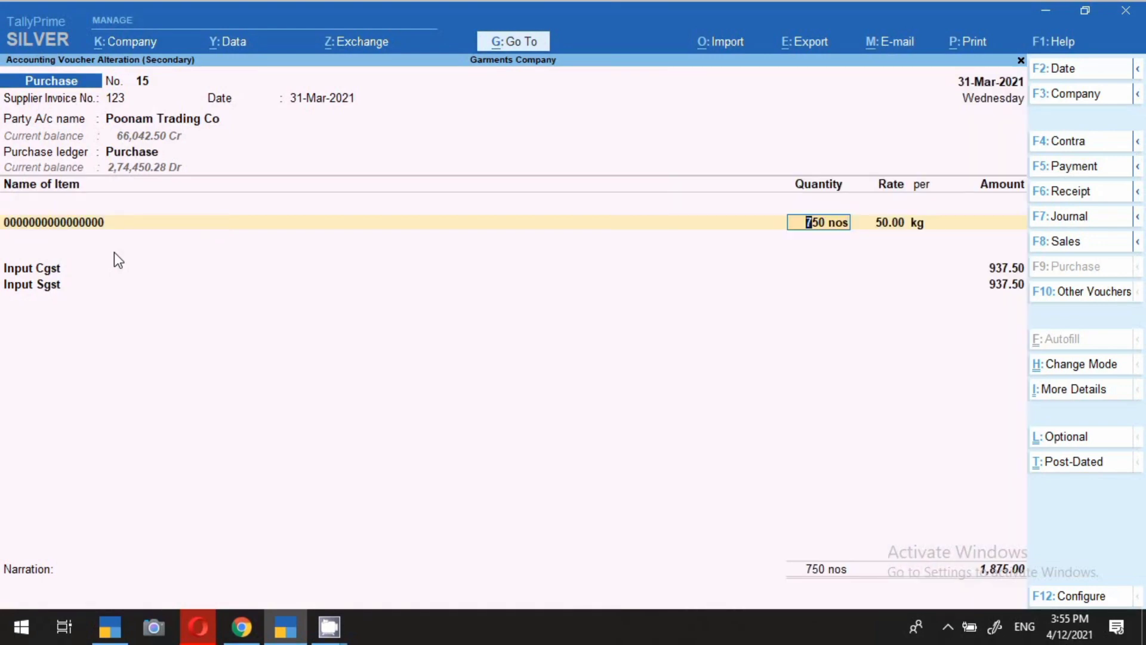
Enter a quantity of 750 kg for the replacement item and save the 31-Mar-2021 voucher
{"action": "type", "text": "750"}
{"action": "key", "text": "Return"}
{"action": "key", "text": "Return"}
{"action": "key", "text": "Return"}
{"action": "key", "text": "Return"}
{"action": "key", "text": "Return"}
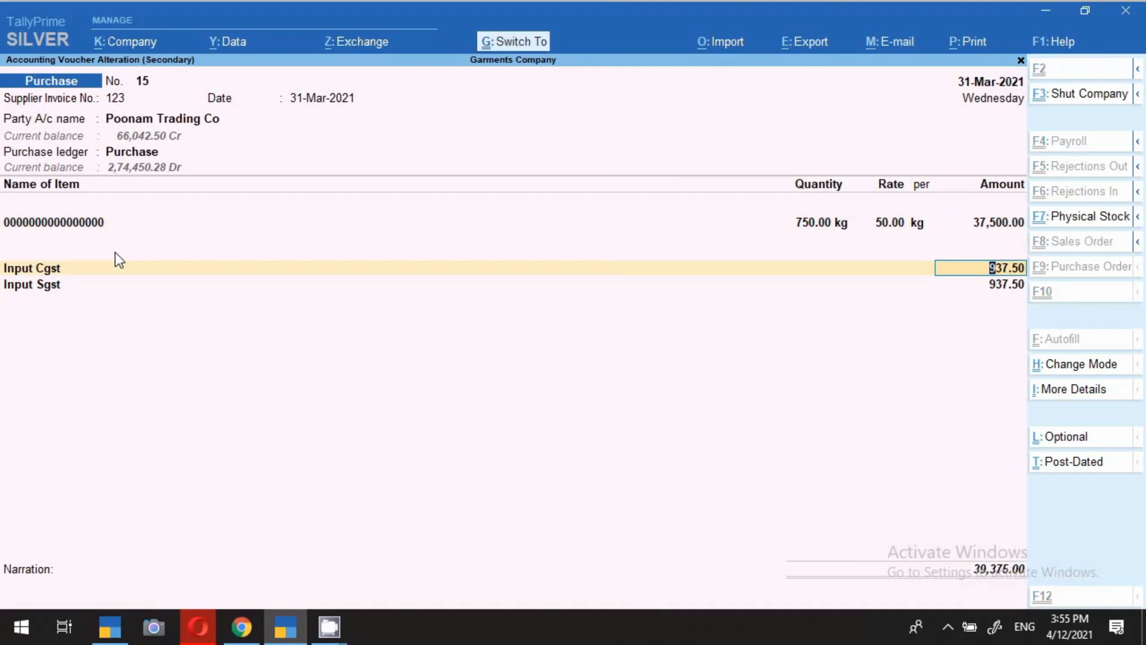
{"action": "key", "text": "ctrl+a"}
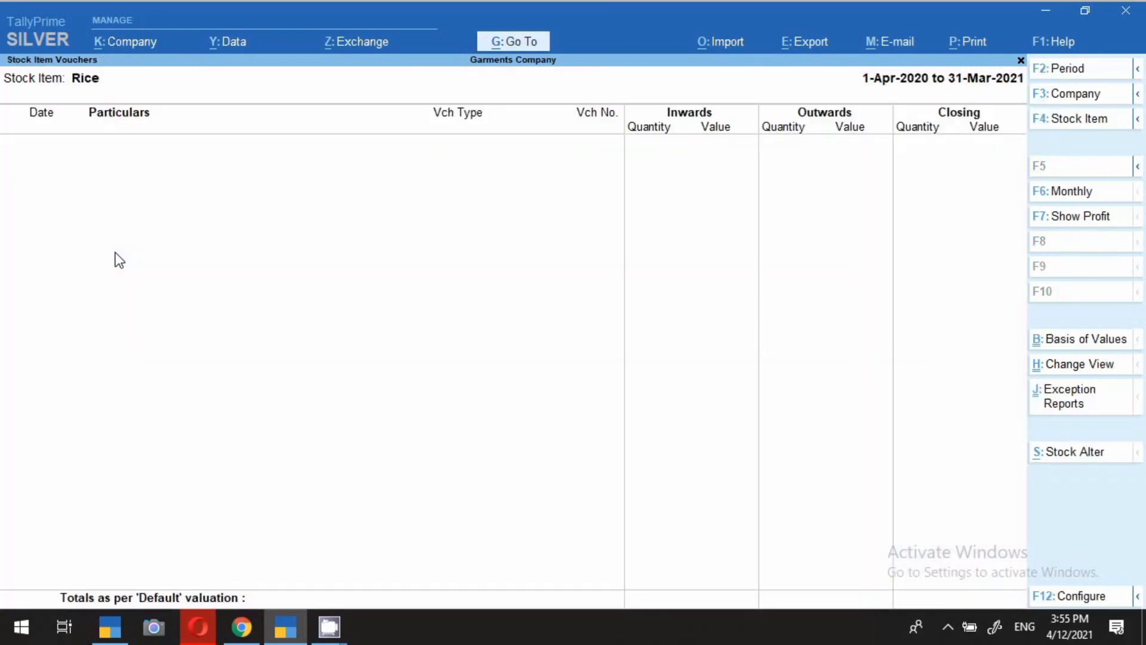
{"action": "key", "text": "F6"}
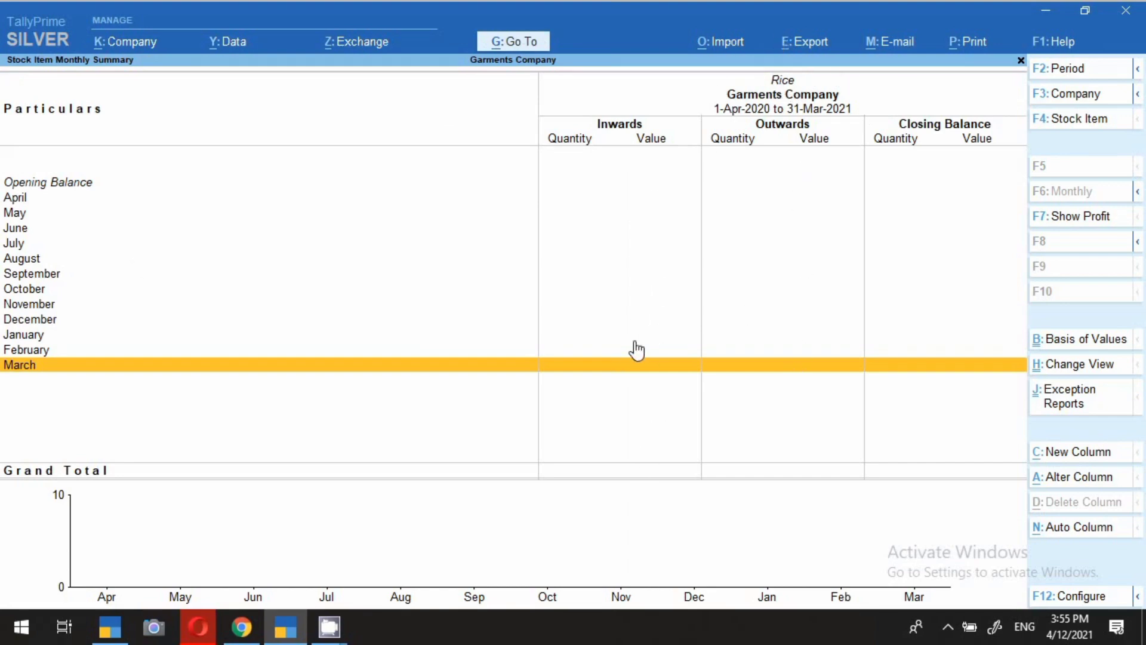
{"action": "key", "text": "Escape"}
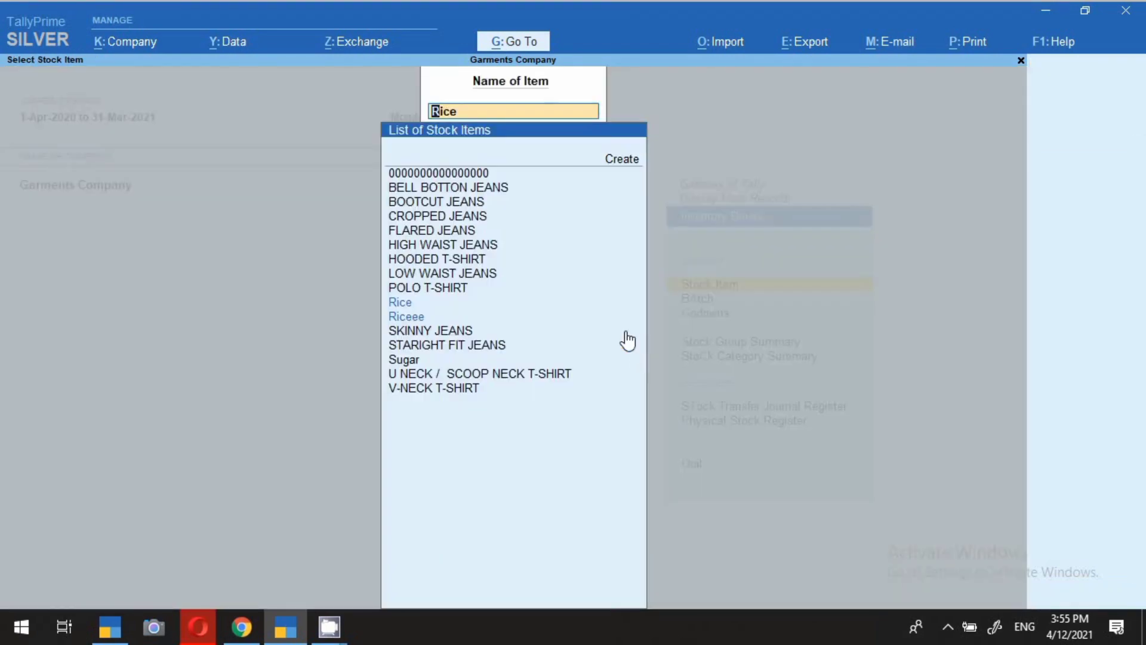
{"action": "key", "text": "Down"}
{"action": "key", "text": "Up"}
{"action": "key", "text": "Up"}
{"action": "key", "text": "Up"}
{"action": "key", "text": "Up"}
{"action": "key", "text": "Up"}
{"action": "key", "text": "Up"}
{"action": "key", "text": "Up"}
{"action": "key", "text": "Up"}
{"action": "key", "text": "Up"}
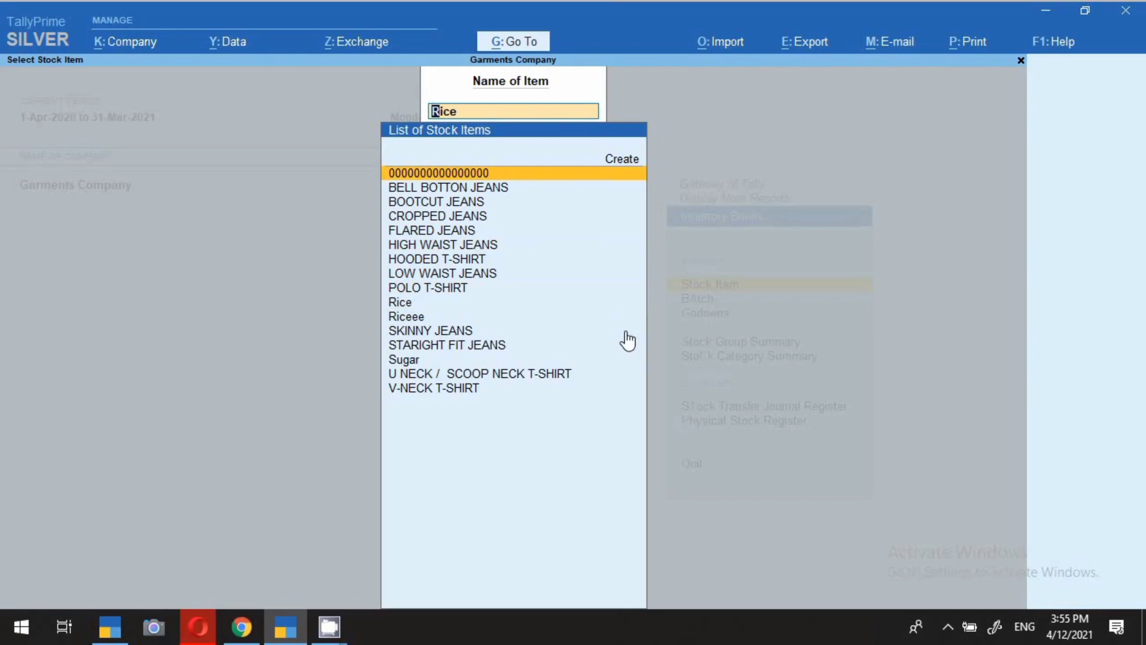
{"action": "key", "text": "Return"}
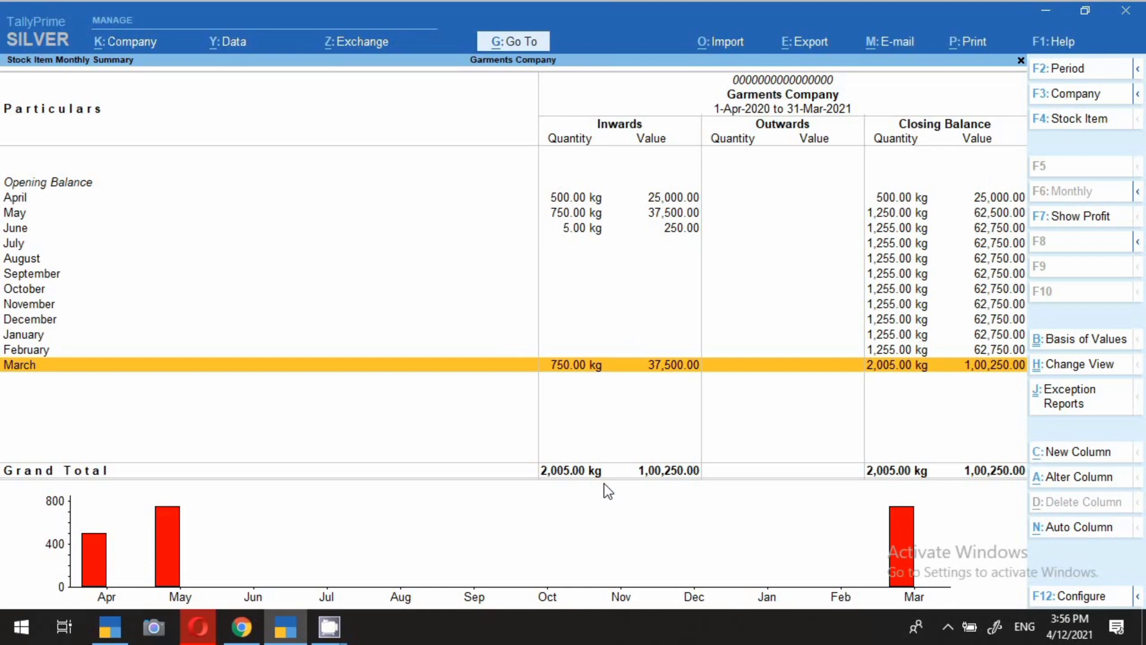
Drill down from April in the monthly summary and open the 1-Apr-2020 purchase voucher
{"action": "key", "text": "Up"}
{"action": "key", "text": "Up"}
{"action": "key", "text": "Up"}
{"action": "key", "text": "Up"}
{"action": "key", "text": "Up"}
{"action": "key", "text": "Up"}
{"action": "key", "text": "Up"}
{"action": "key", "text": "Up"}
{"action": "key", "text": "Up"}
{"action": "key", "text": "Up"}
{"action": "key", "text": "Up"}
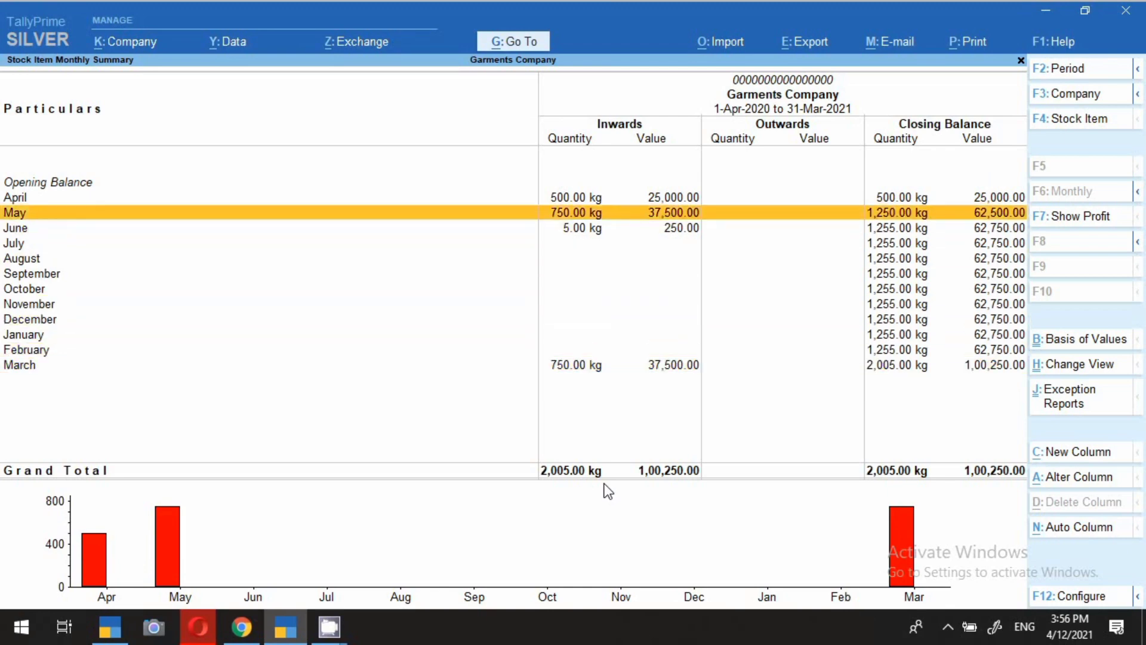
{"action": "key", "text": "Return"}
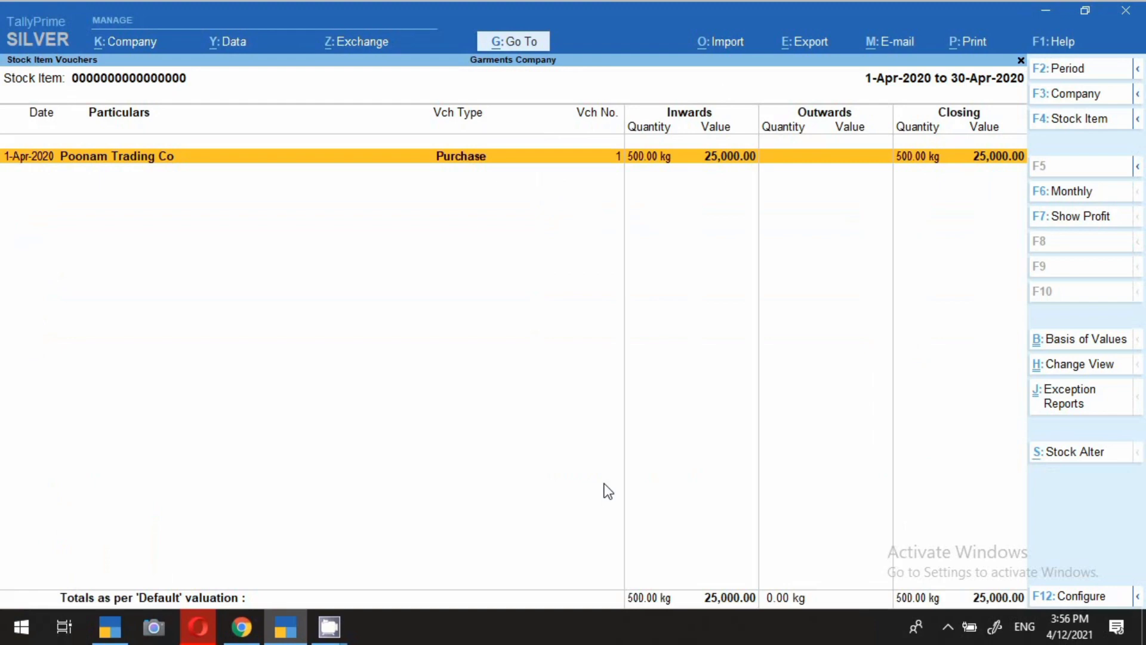
{"action": "key", "text": "Return"}
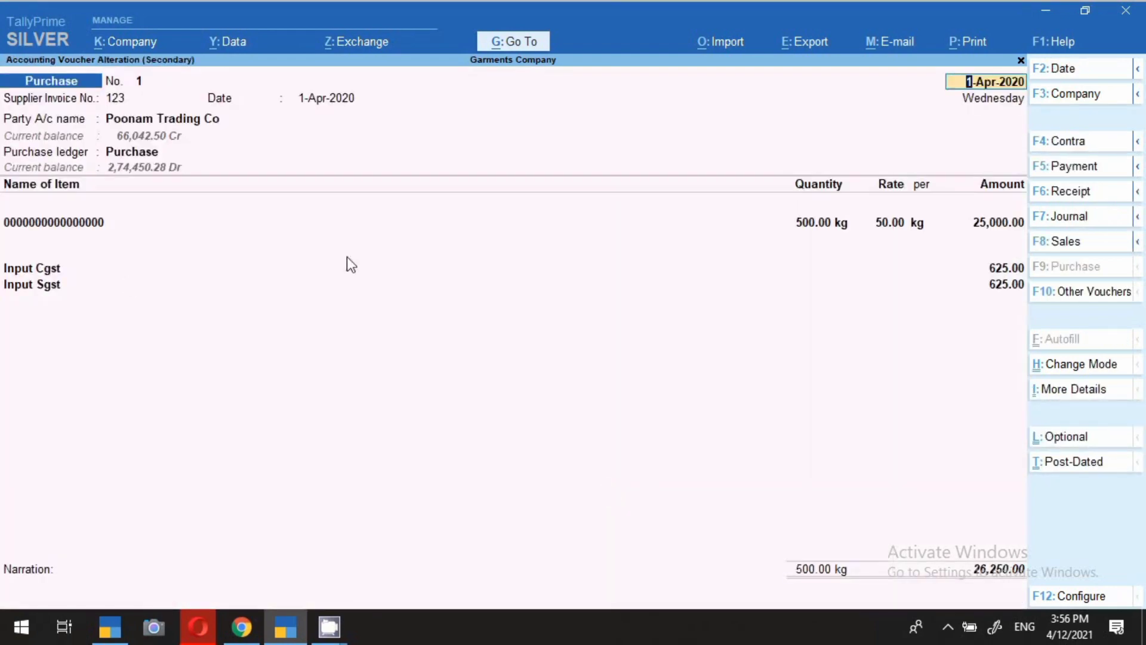
Replace the item in the 1-Apr-2020 purchase voucher with Rice and return to its item name
{"action": "left_click", "coordinate": [61, 225]}
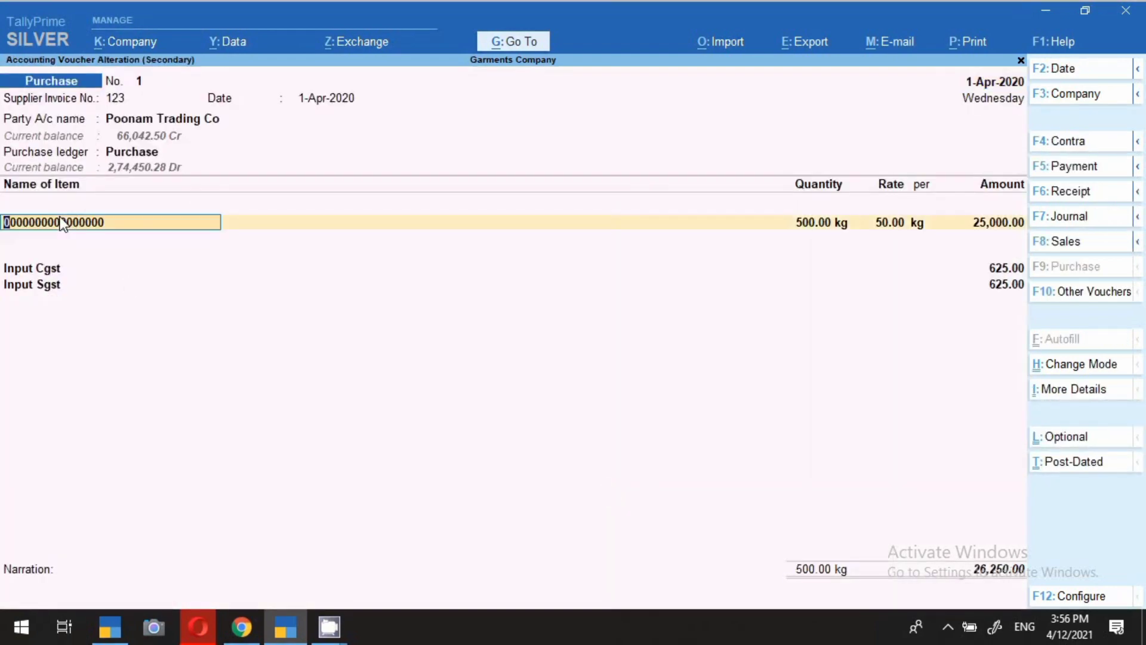
{"action": "type", "text": "Ric"}
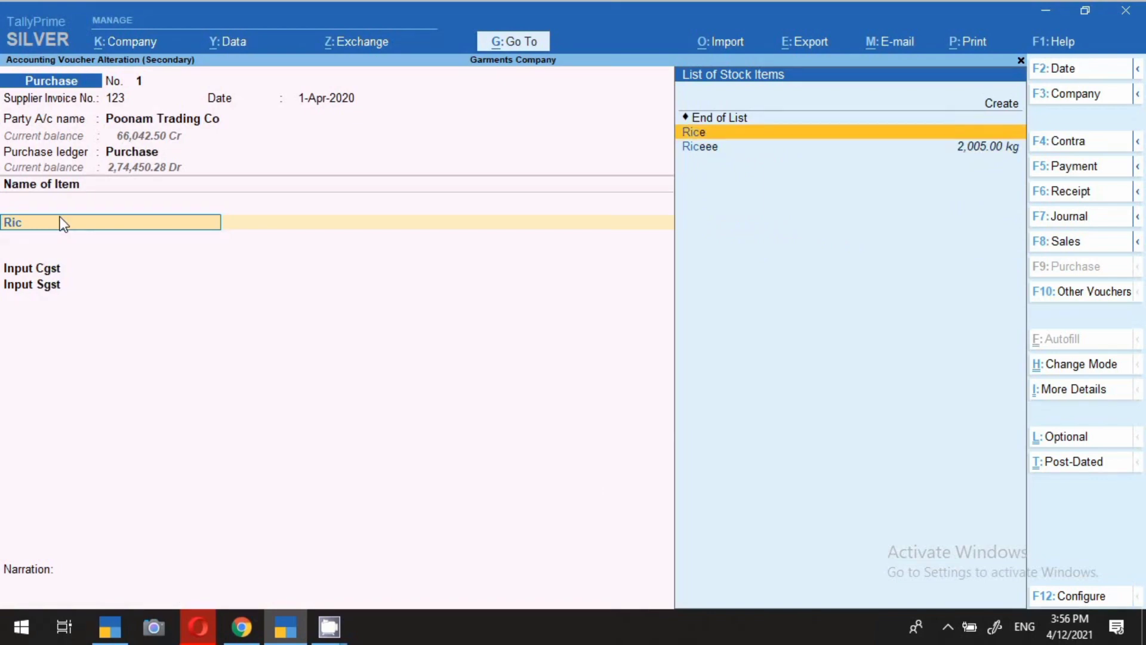
{"action": "key", "text": "Return"}
{"action": "left_click", "coordinate": [62, 223]}
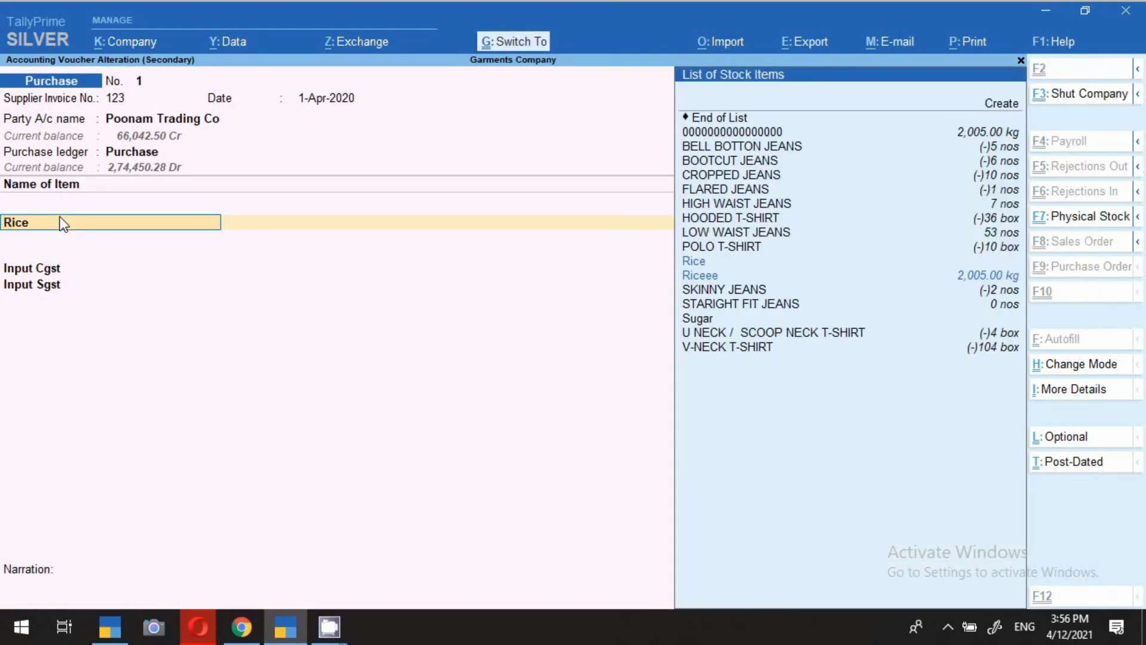
Open Rice's stock item master from the voucher, change its unit to kg and save the master
{"action": "key", "text": "ctrl+Return"}
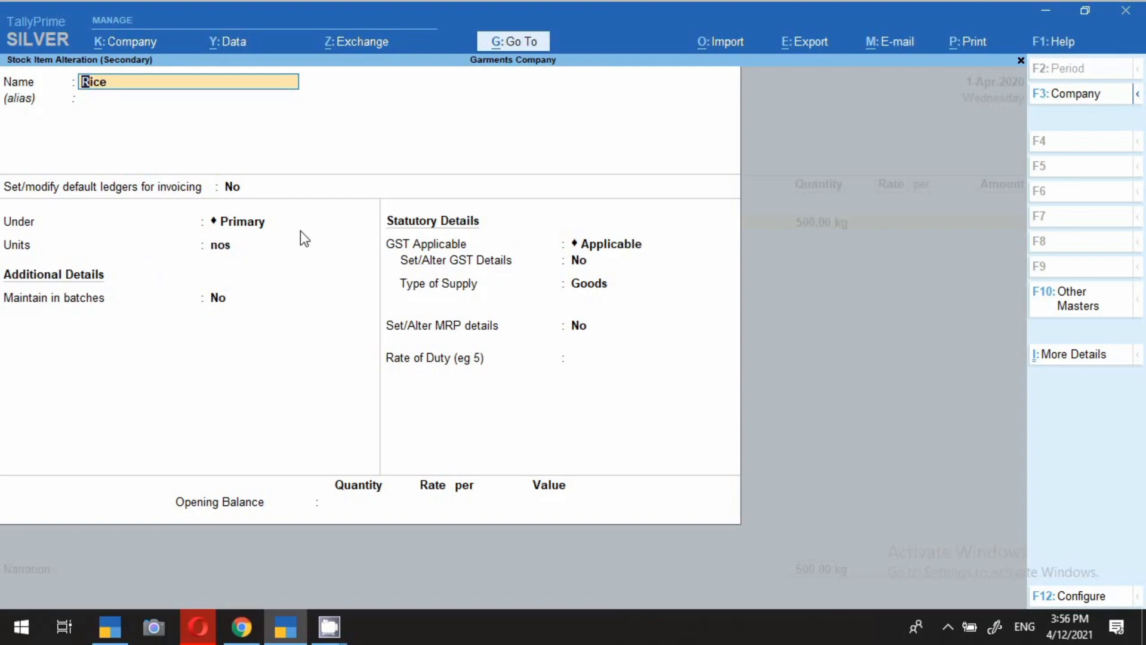
{"action": "key", "text": "Return"}
{"action": "key", "text": "Return"}
{"action": "key", "text": "Return"}
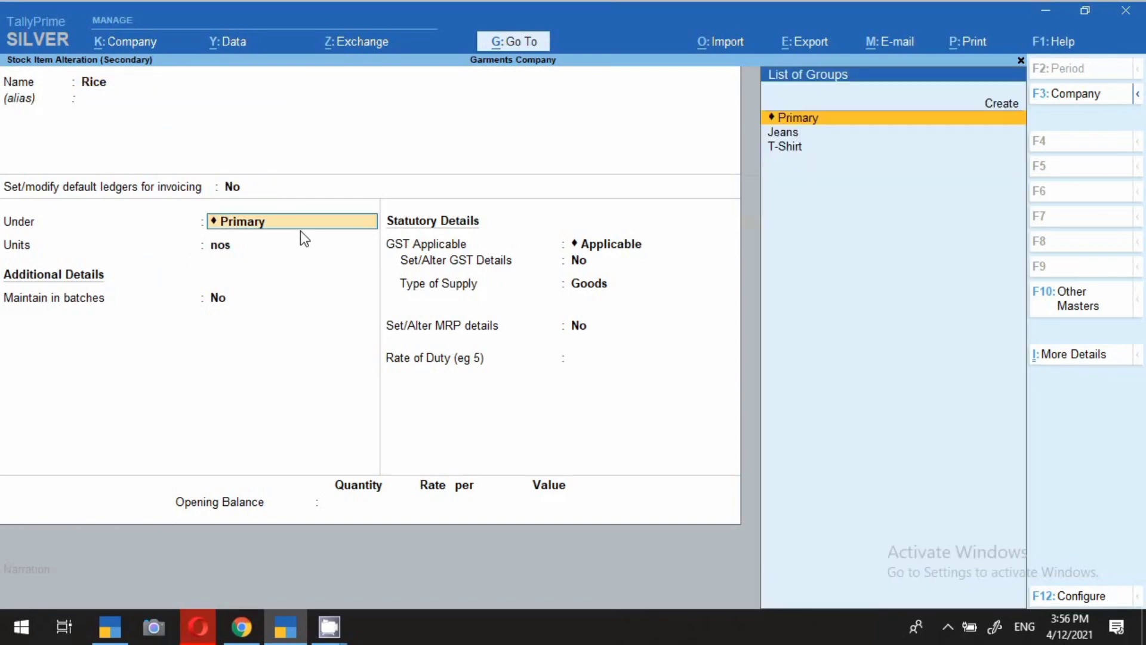
{"action": "key", "text": "Return"}
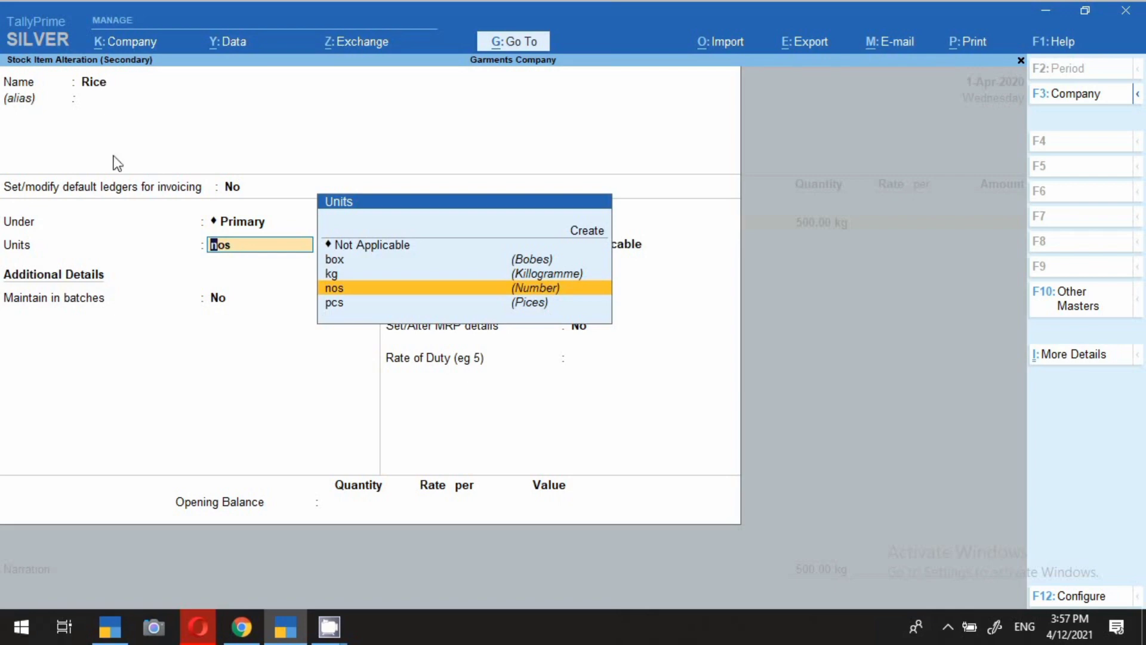
{"action": "left_click", "coordinate": [334, 273]}
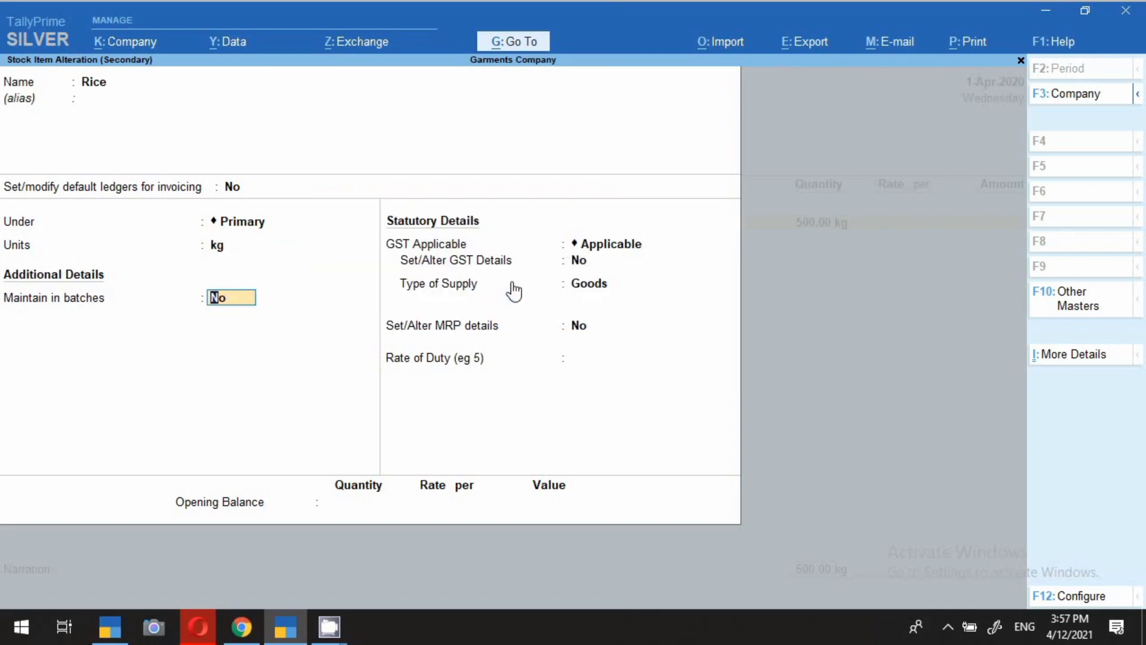
{"action": "key", "text": "ctrl"}
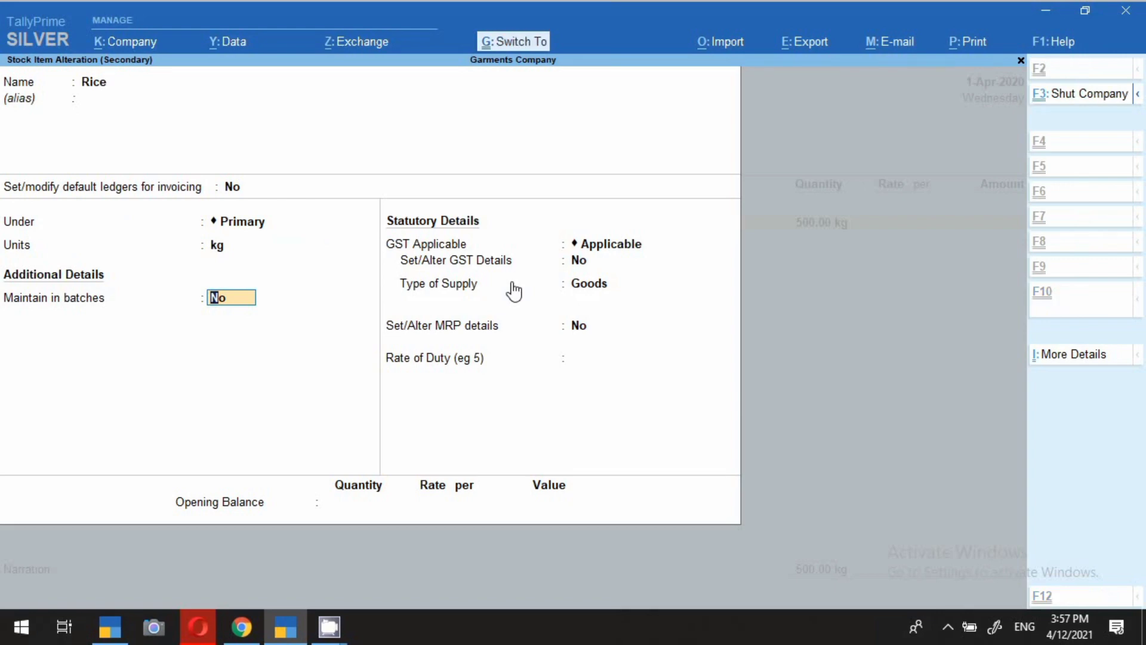
{"action": "key", "text": "ctrl+a"}
Set Rice's rate to 50 per kg in the 1-Apr-2020 purchase voucher and save it
{"action": "key", "text": "Return"}
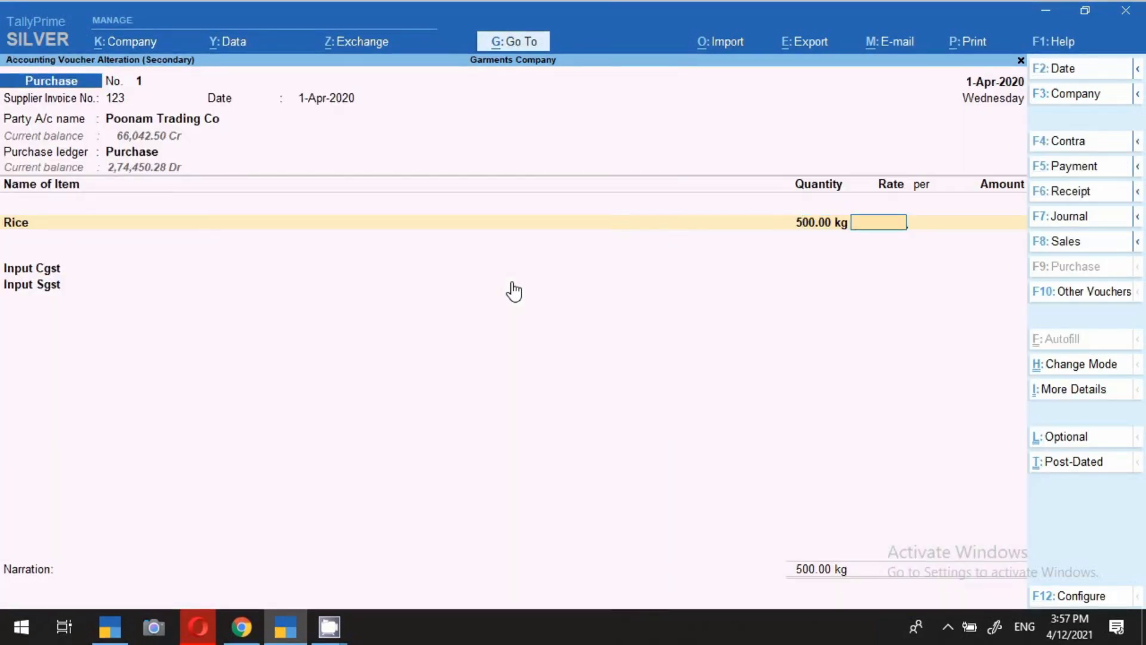
{"action": "type", "text": "50"}
{"action": "key", "text": "Return"}
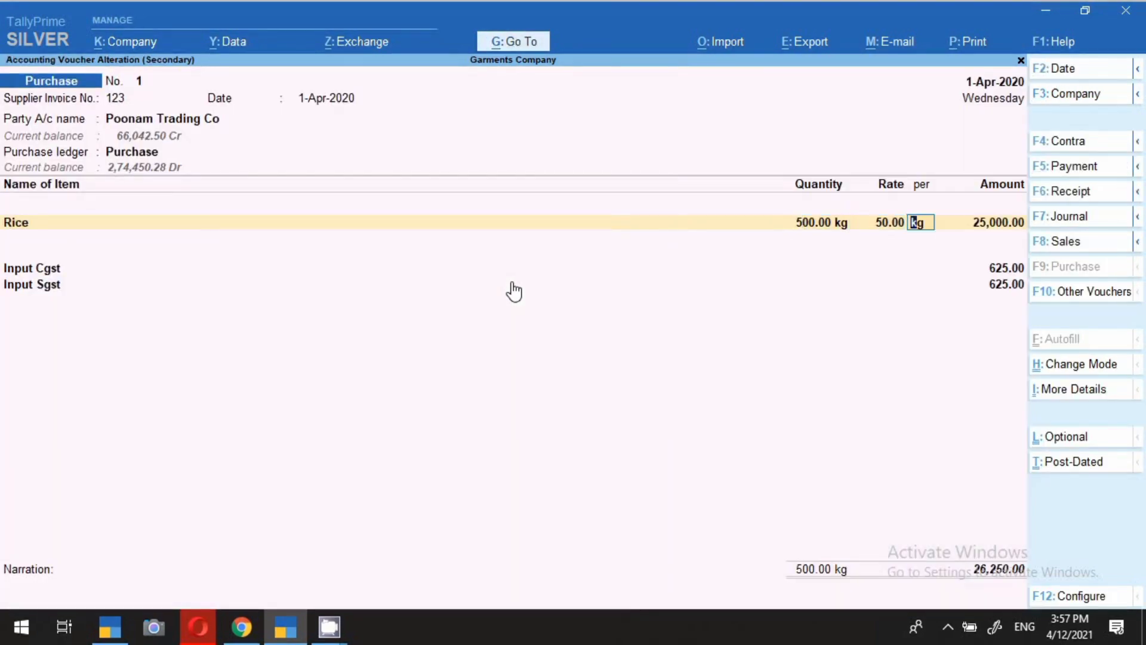
{"action": "key", "text": "ctrl+Return"}
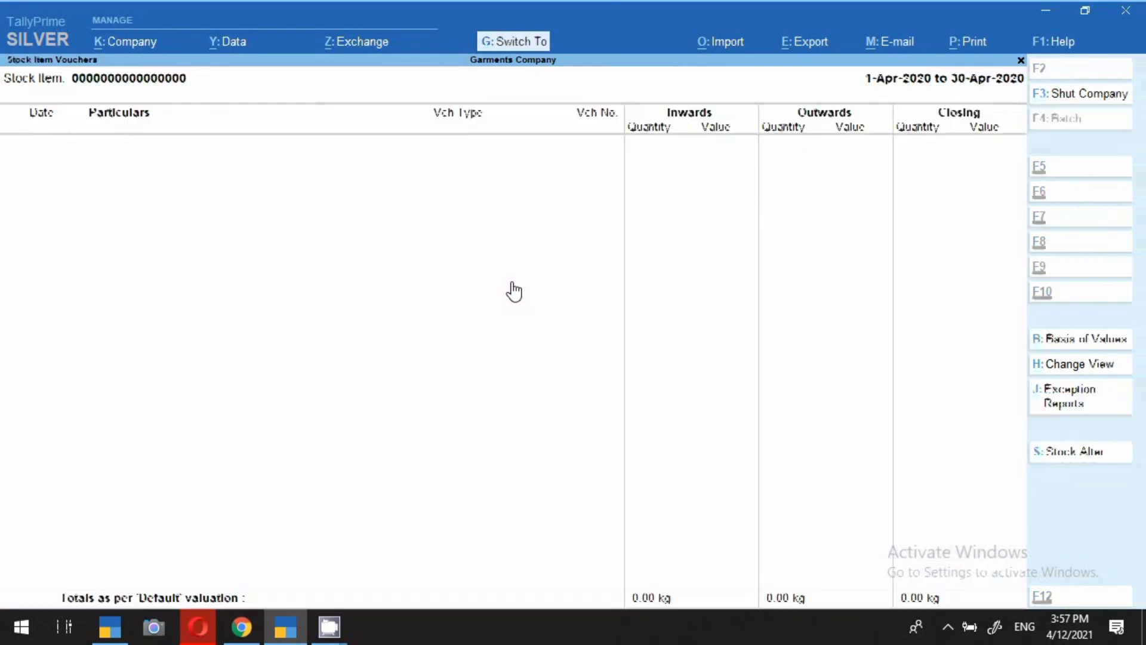
{"action": "key", "text": "F6"}
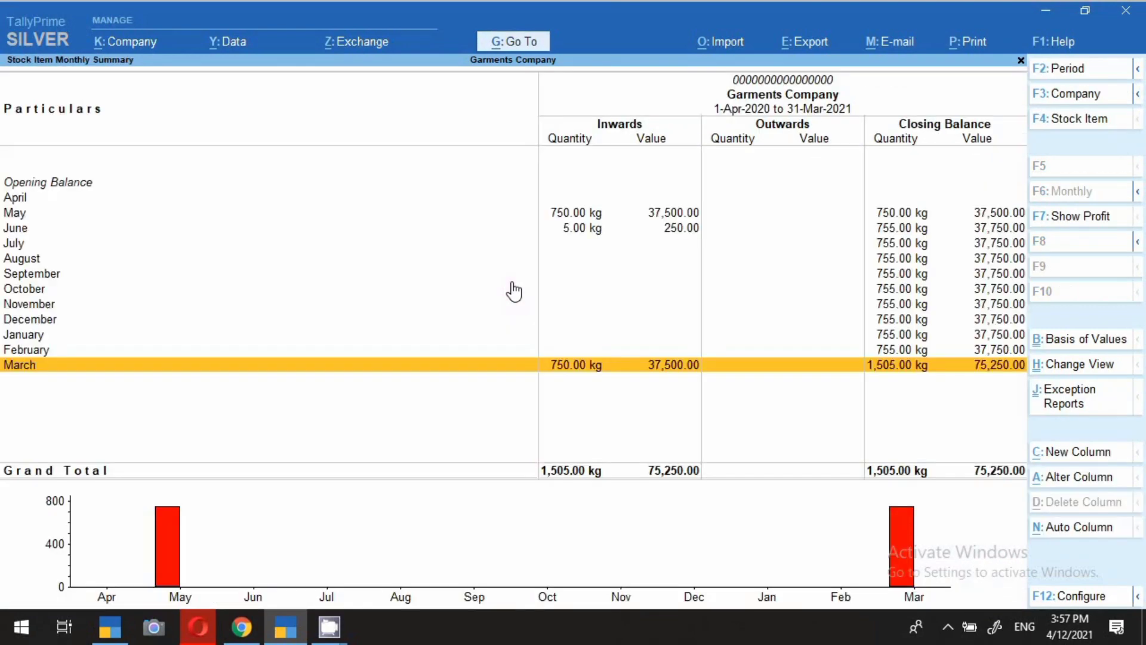
{"action": "key", "text": "Up"}
{"action": "key", "text": "Up"}
{"action": "key", "text": "Up"}
{"action": "key", "text": "Up"}
{"action": "key", "text": "Up"}
{"action": "key", "text": "Up"}
{"action": "key", "text": "Up"}
{"action": "key", "text": "Up"}
{"action": "key", "text": "Up"}
{"action": "key", "text": "Up"}
{"action": "key", "text": "Return"}
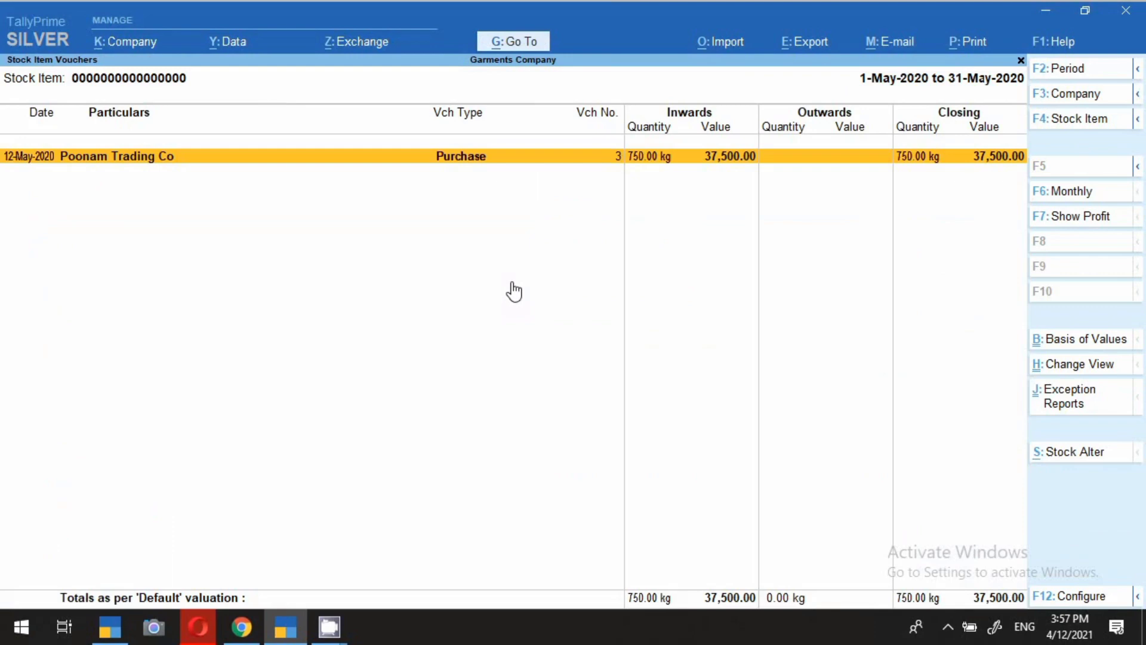
{"action": "key", "text": "Return"}
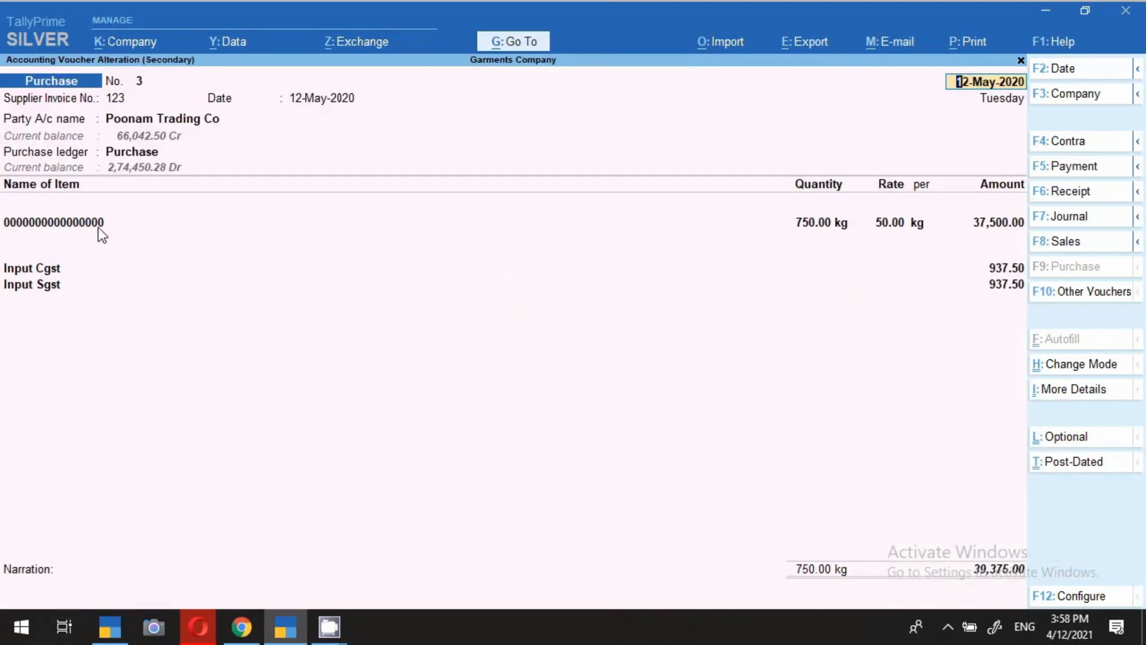
Replace the item in the 12-May-2020 purchase voucher with Rice and save the voucher
{"action": "left_click", "coordinate": [97, 226]}
{"action": "type", "text": "Ri"}
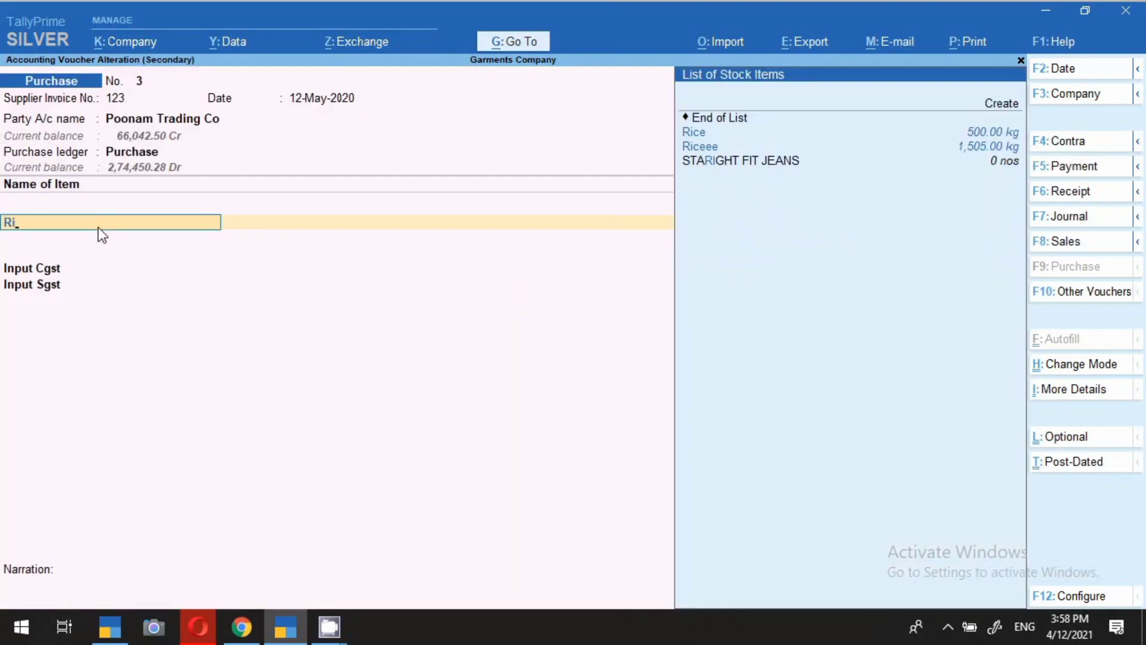
{"action": "key", "text": "Return"}
{"action": "key", "text": "Return"}
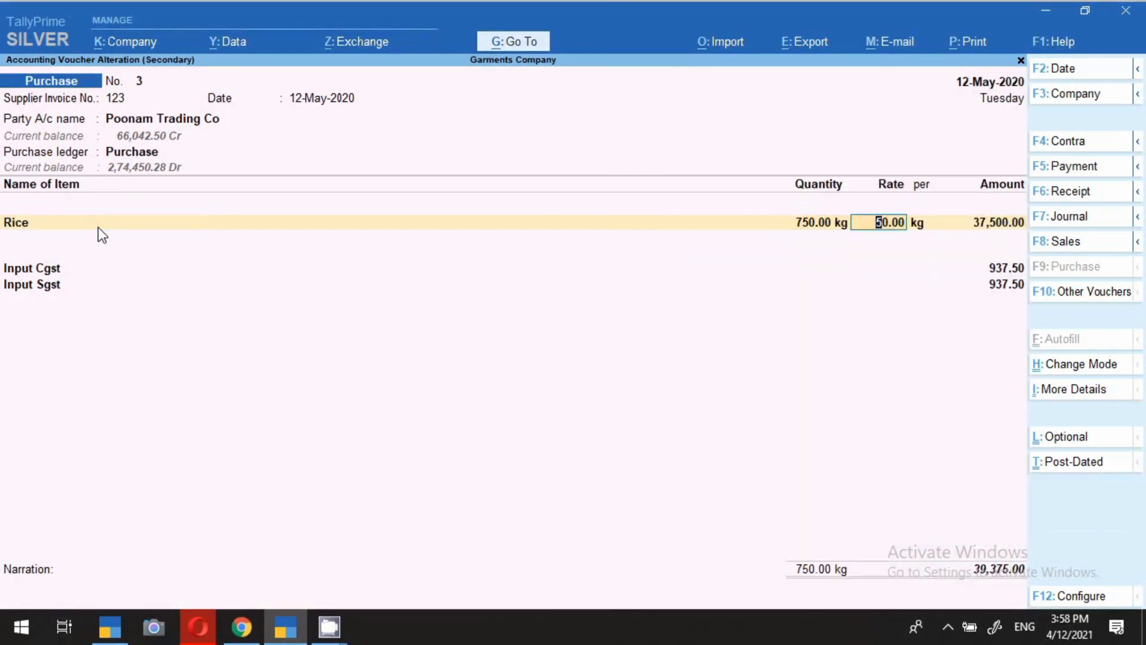
{"action": "key", "text": "ctrl"}
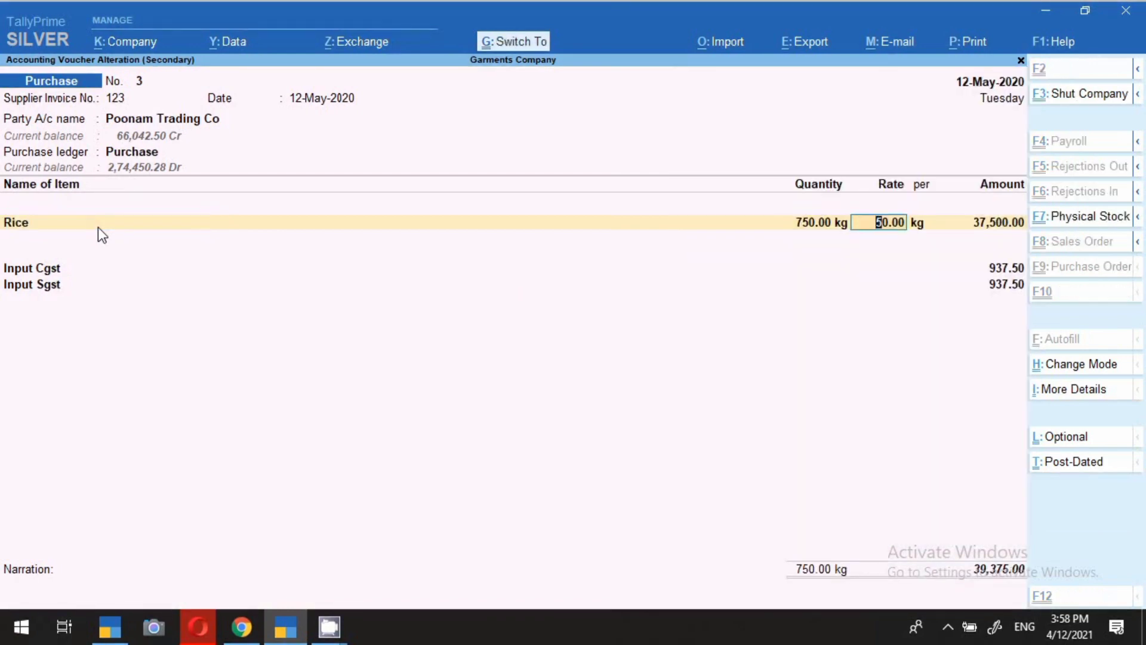
{"action": "key", "text": "ctrl+Return"}
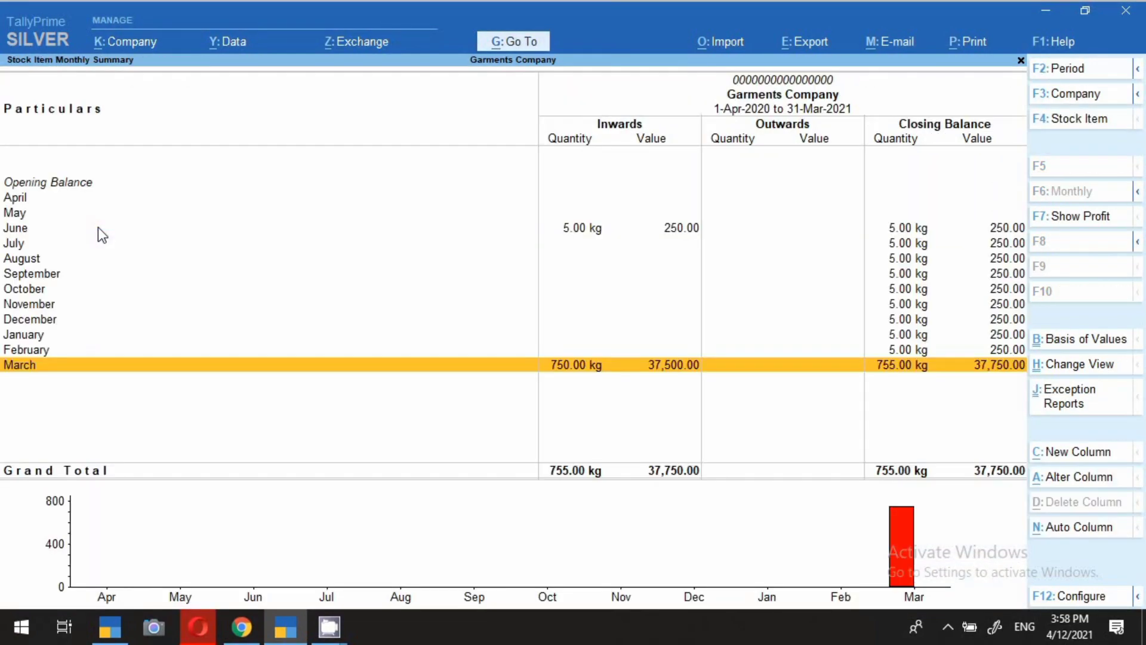
Open the 31-Mar-2021 purchase voucher from March and advance through its party details and purchase ledger to the item name
{"action": "key", "text": "Return"}
{"action": "key", "text": "Return"}
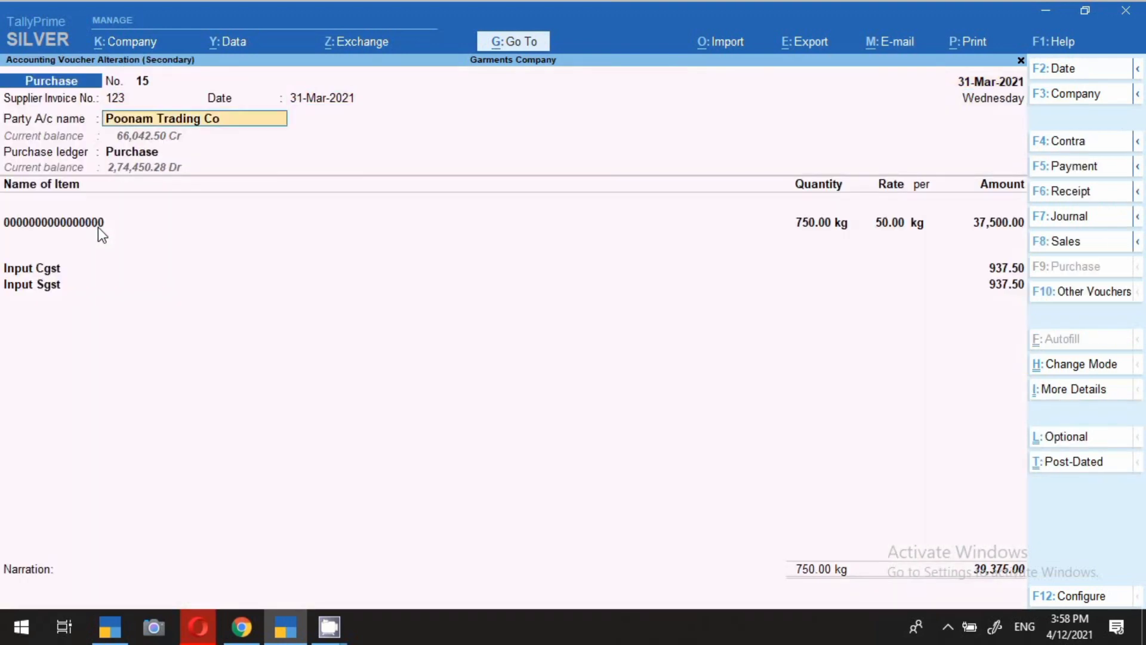
{"action": "key", "text": "Return"}
{"action": "key", "text": "Return"}
{"action": "key", "text": "Return"}
{"action": "key", "text": "Return"}
{"action": "key", "text": "Return"}
{"action": "key", "text": "Return"}
{"action": "key", "text": "Return"}
{"action": "key", "text": "Return"}
{"action": "key", "text": "Return"}
{"action": "key", "text": "Return"}
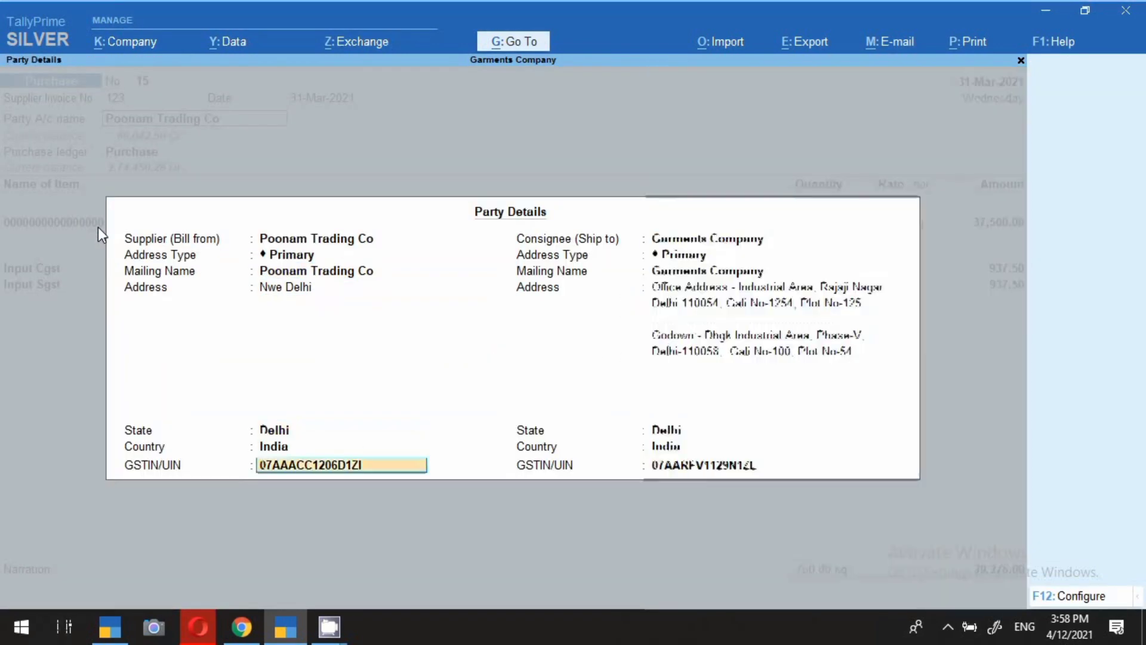
{"action": "key", "text": "Return"}
{"action": "key", "text": "Return"}
{"action": "key", "text": "Return"}
{"action": "key", "text": "Return"}
{"action": "key", "text": "Return"}
{"action": "key", "text": "Return"}
{"action": "key", "text": "Return"}
{"action": "key", "text": "Return"}
{"action": "key", "text": "Return"}
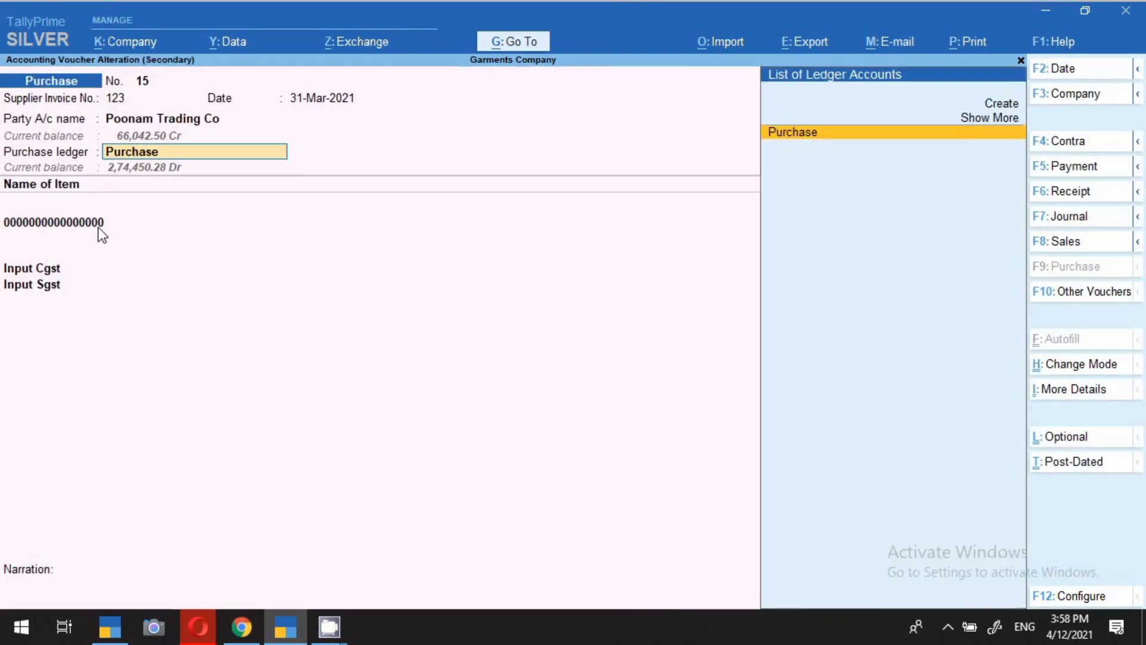
{"action": "key", "text": "Return"}
Replace the item in the 31-Mar-2021 purchase voucher with Rice and save the voucher
{"action": "type", "text": "Ri"}
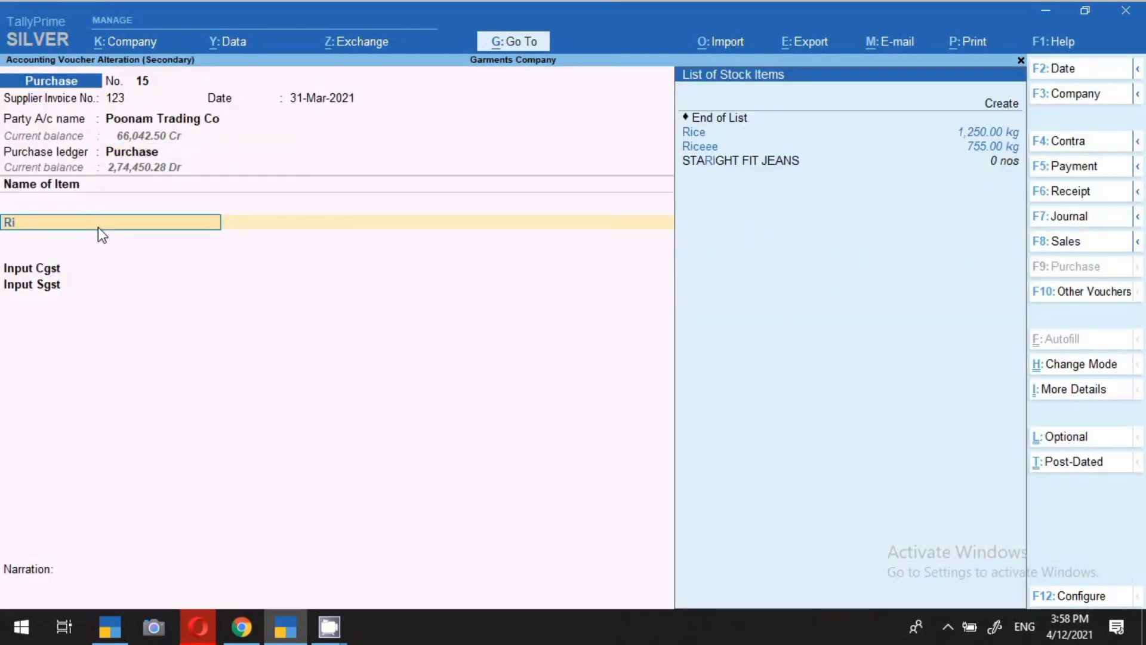
{"action": "type", "text": "c"}
{"action": "key", "text": "Return"}
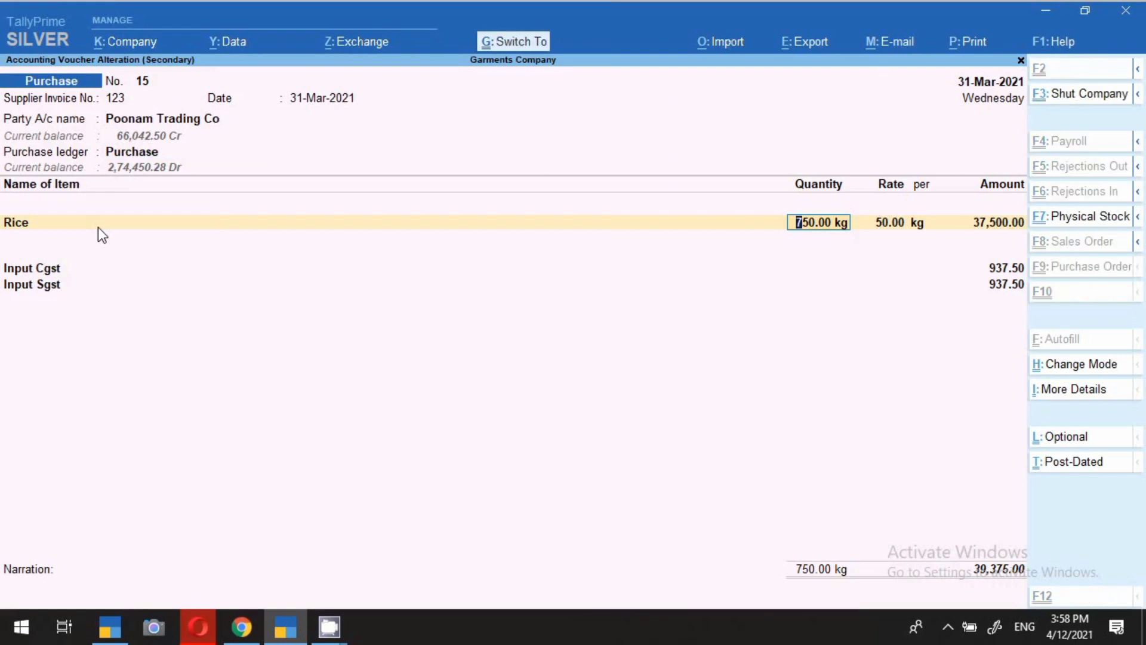
{"action": "key", "text": "ctrl+Return"}
{"action": "key", "text": "F6"}
{"action": "key", "text": "Up"}
{"action": "key", "text": "Up"}
{"action": "key", "text": "Up"}
{"action": "key", "text": "Up"}
{"action": "key", "text": "Up"}
{"action": "key", "text": "Up"}
{"action": "key", "text": "Up"}
{"action": "key", "text": "Up"}
{"action": "key", "text": "Up"}
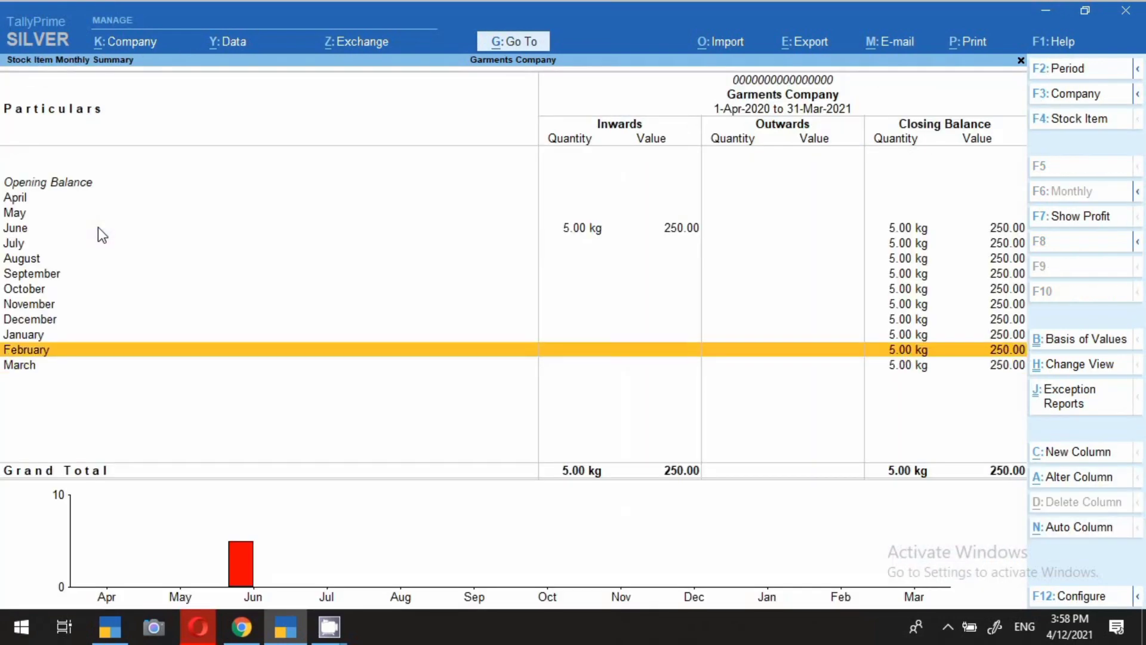
{"action": "key", "text": "Return"}
{"action": "key", "text": "Return"}
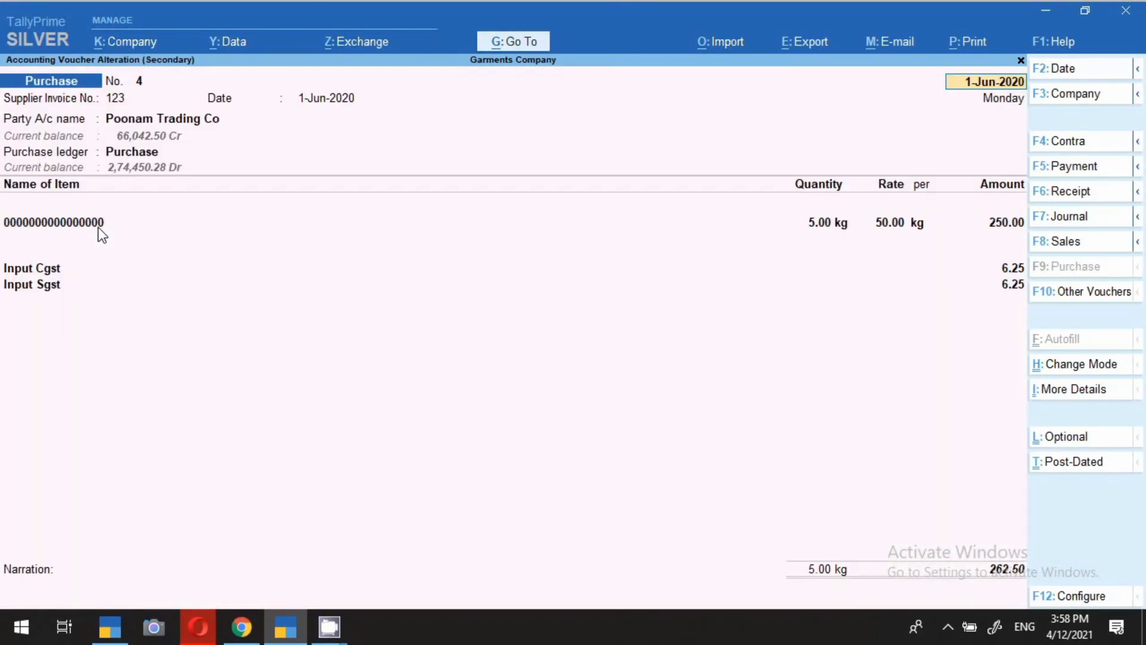
Replace the item in the 1-Jun-2020 purchase voucher with Rice and save the voucher
{"action": "left_click", "coordinate": [97, 227]}
{"action": "type", "text": "Ri"}
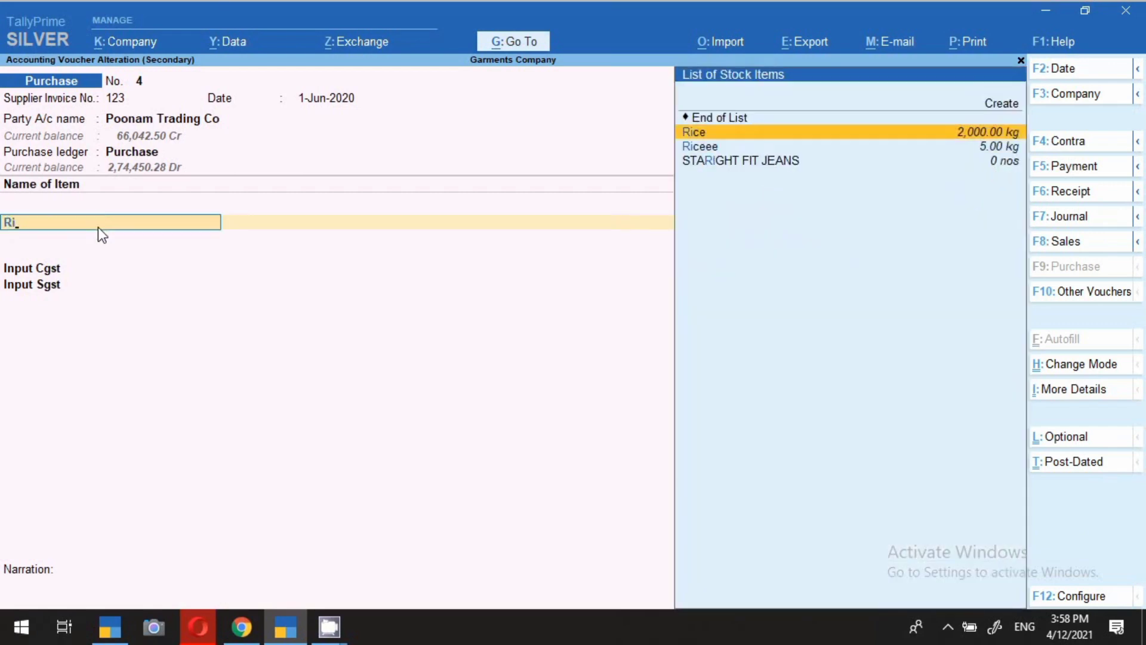
{"action": "key", "text": "Return"}
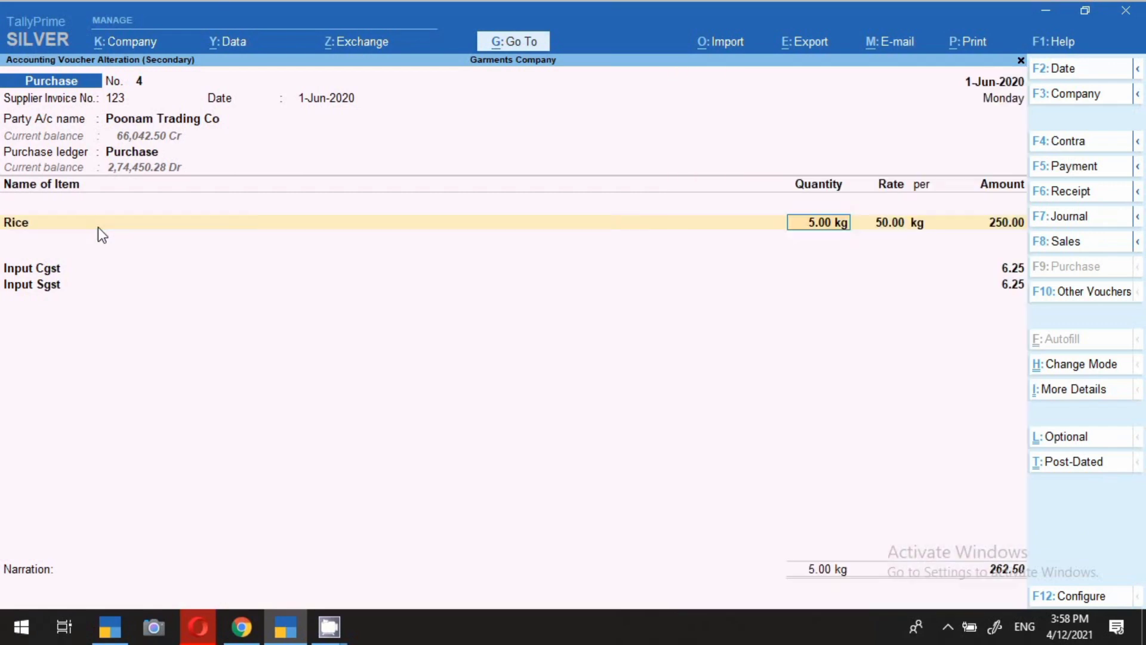
{"action": "key", "text": "ctrl"}
{"action": "key", "text": "ctrl+Return"}
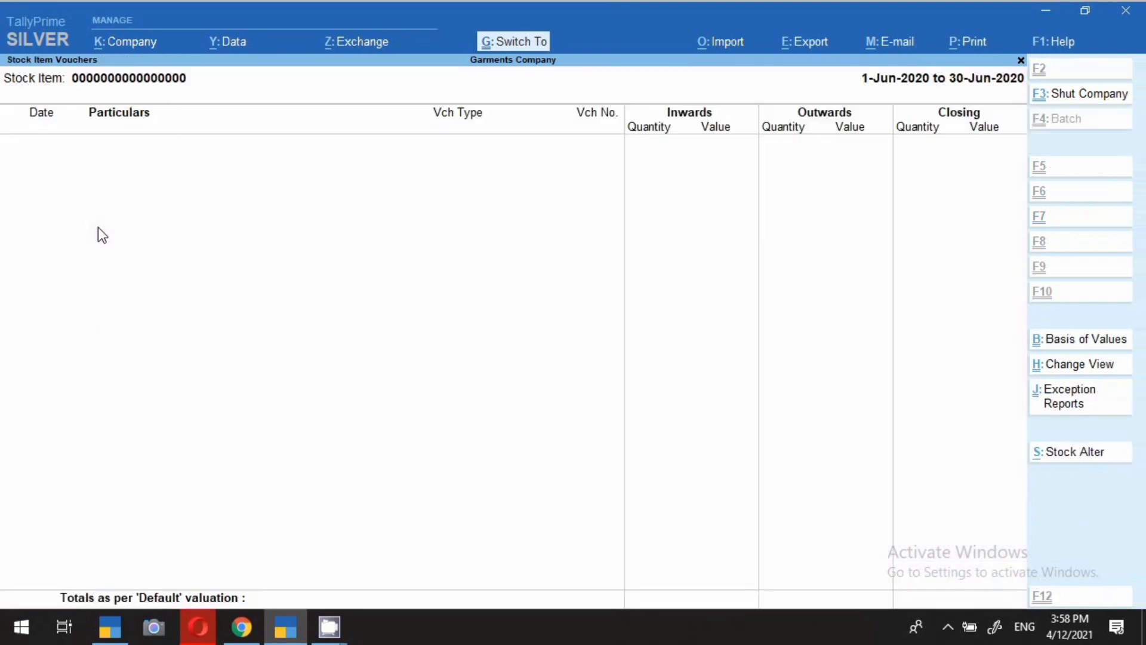
{"action": "key", "text": "F6"}
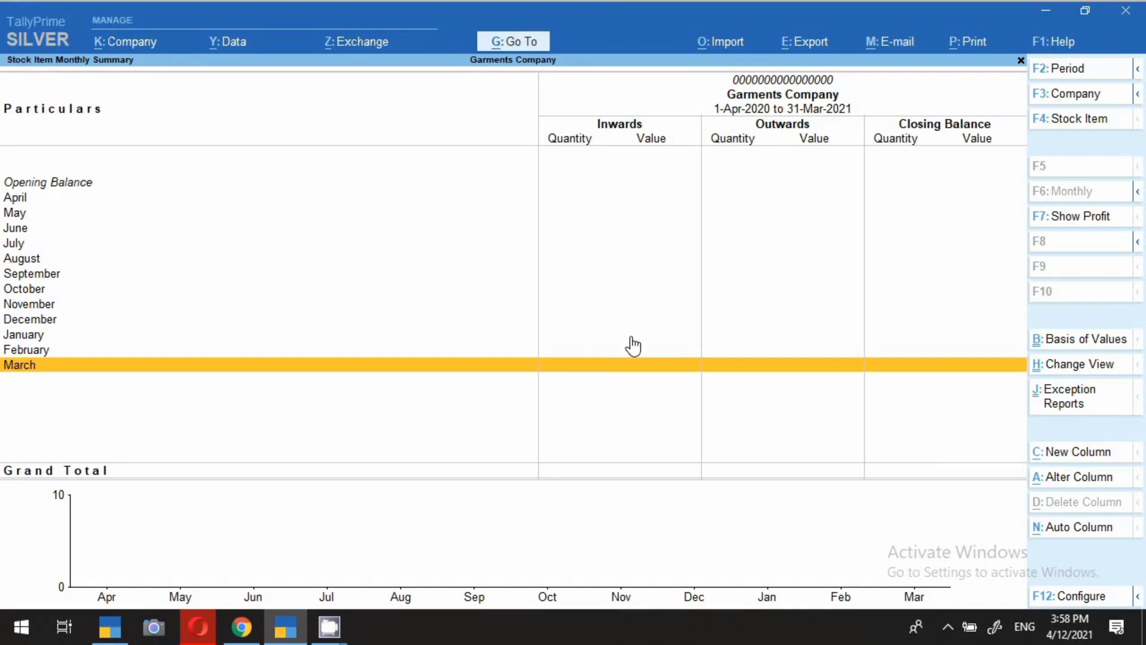
{"action": "key", "text": "Escape"}
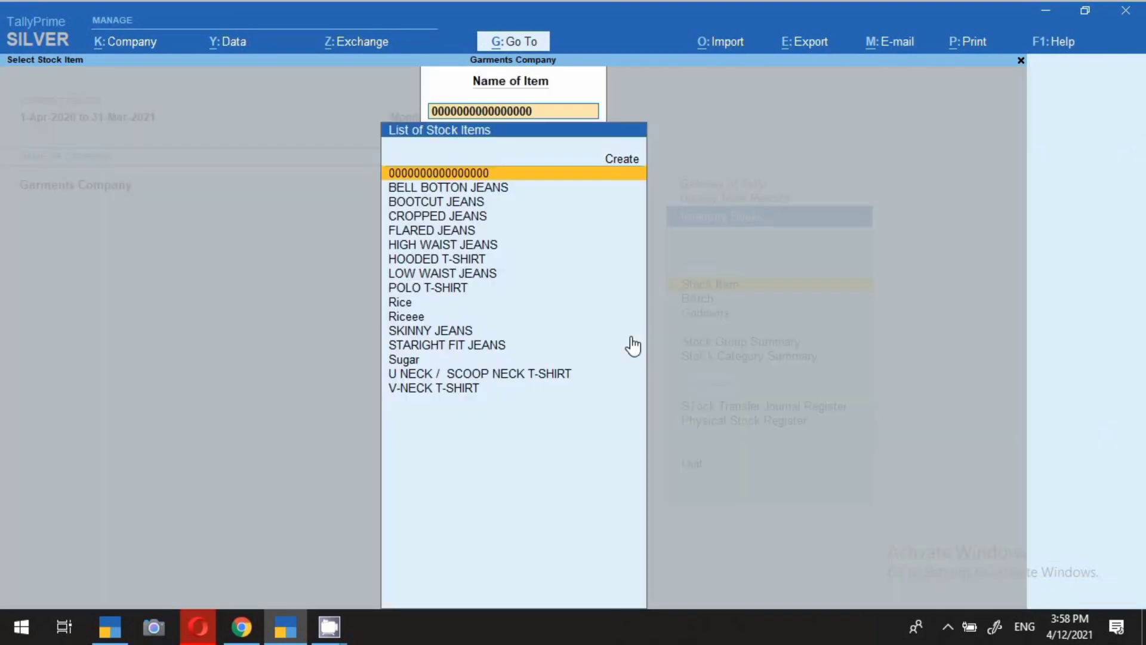
{"action": "key", "text": "Down"}
{"action": "key", "text": "Down"}
{"action": "key", "text": "Down"}
{"action": "key", "text": "Down"}
{"action": "key", "text": "Down"}
{"action": "key", "text": "Down"}
{"action": "key", "text": "Down"}
{"action": "key", "text": "Down"}
{"action": "key", "text": "Down"}
{"action": "key", "text": "Down"}
{"action": "key", "text": "Down"}
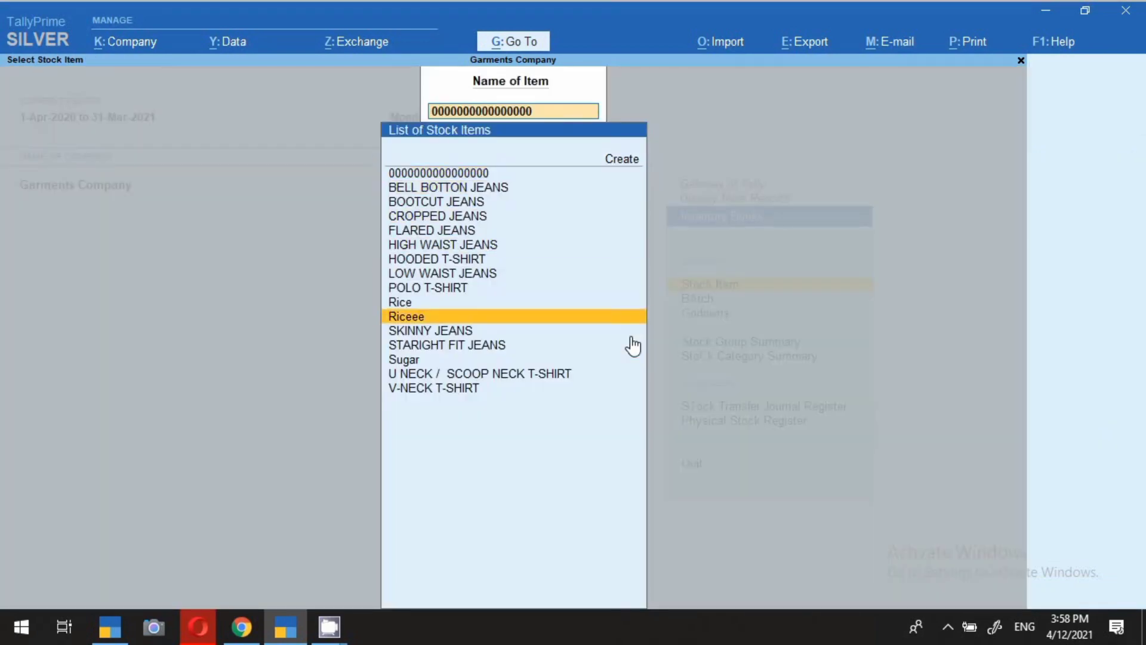
{"action": "key", "text": "Up"}
{"action": "key", "text": "Return"}
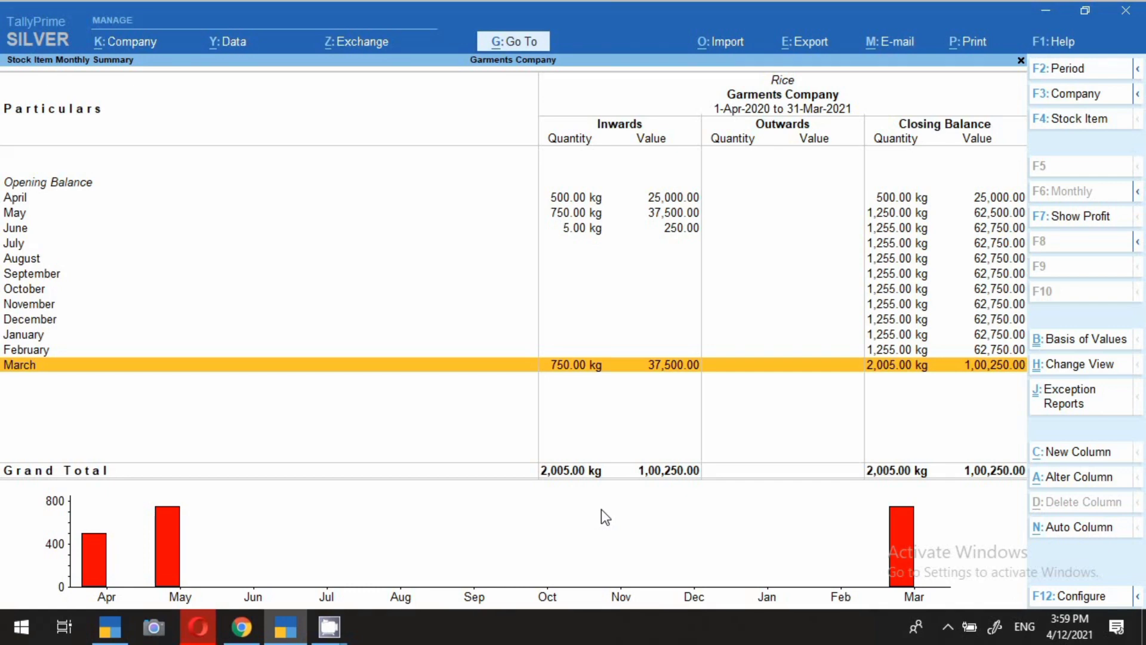
{"action": "left_click", "coordinate": [947, 627]}
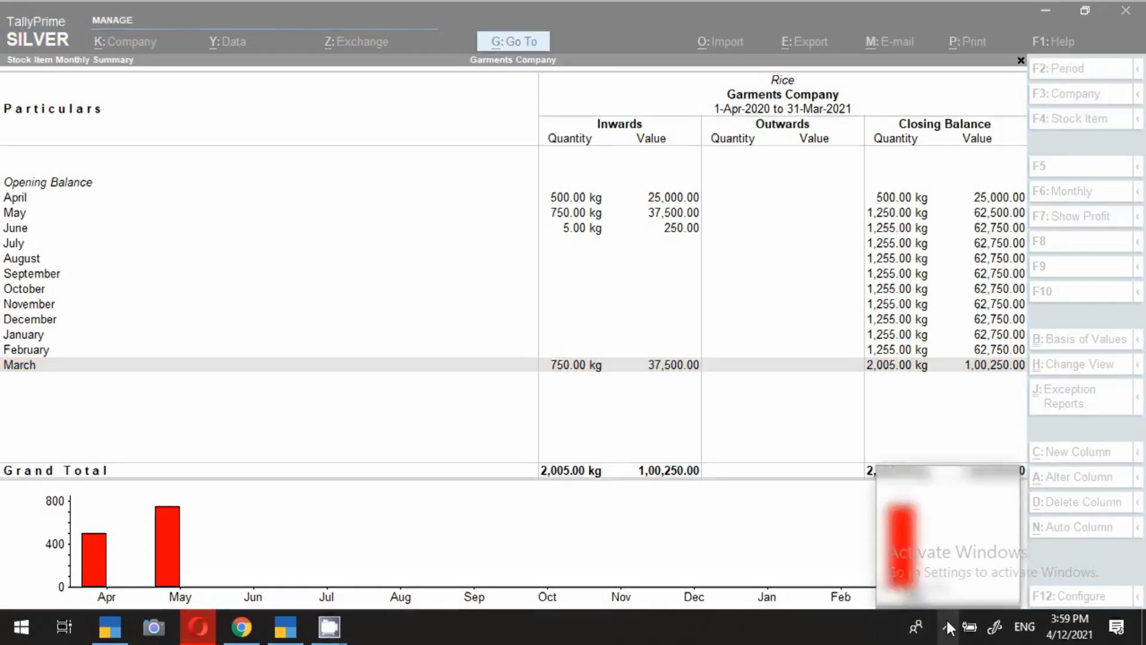
{"action": "right_click", "coordinate": [1002, 554]}
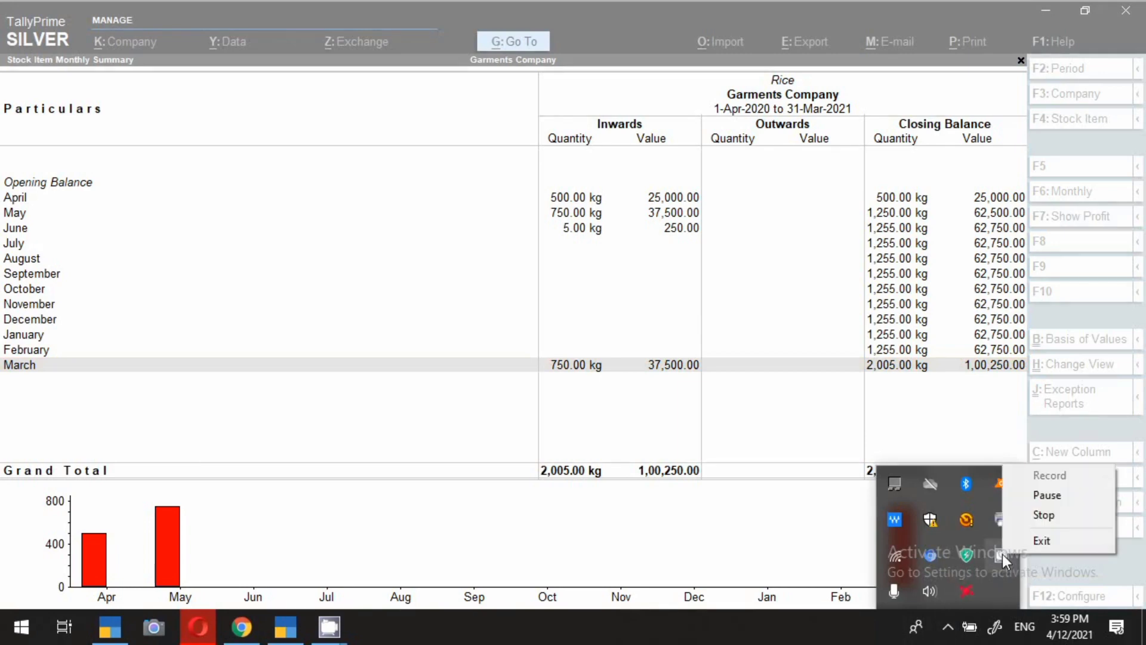
{"action": "left_click", "coordinate": [1074, 515]}
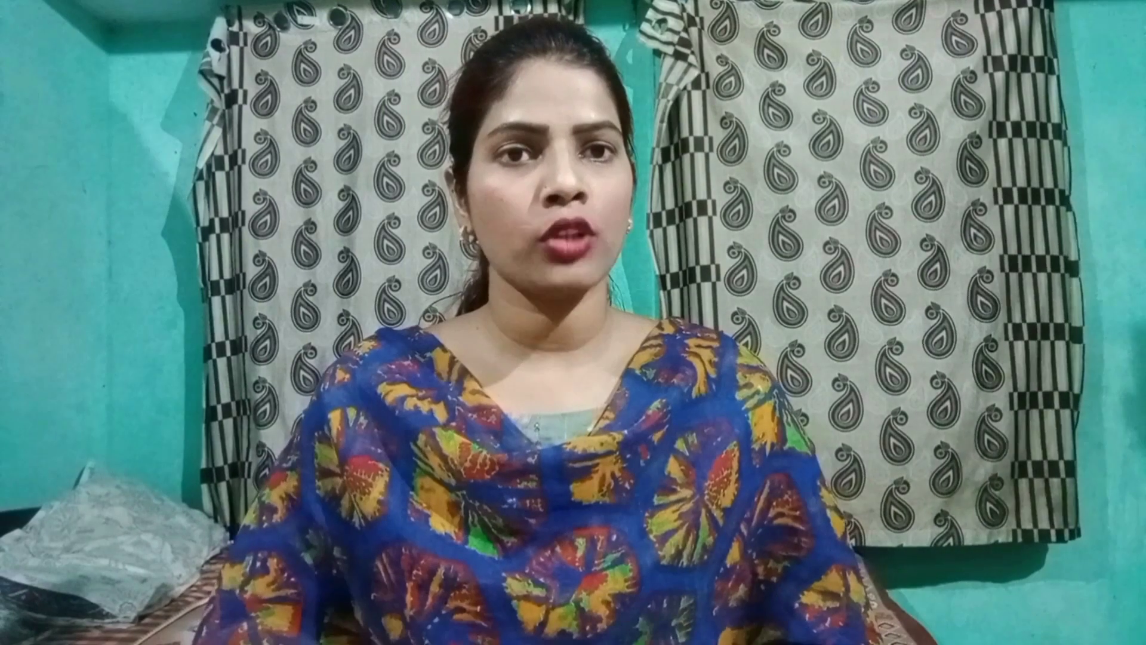